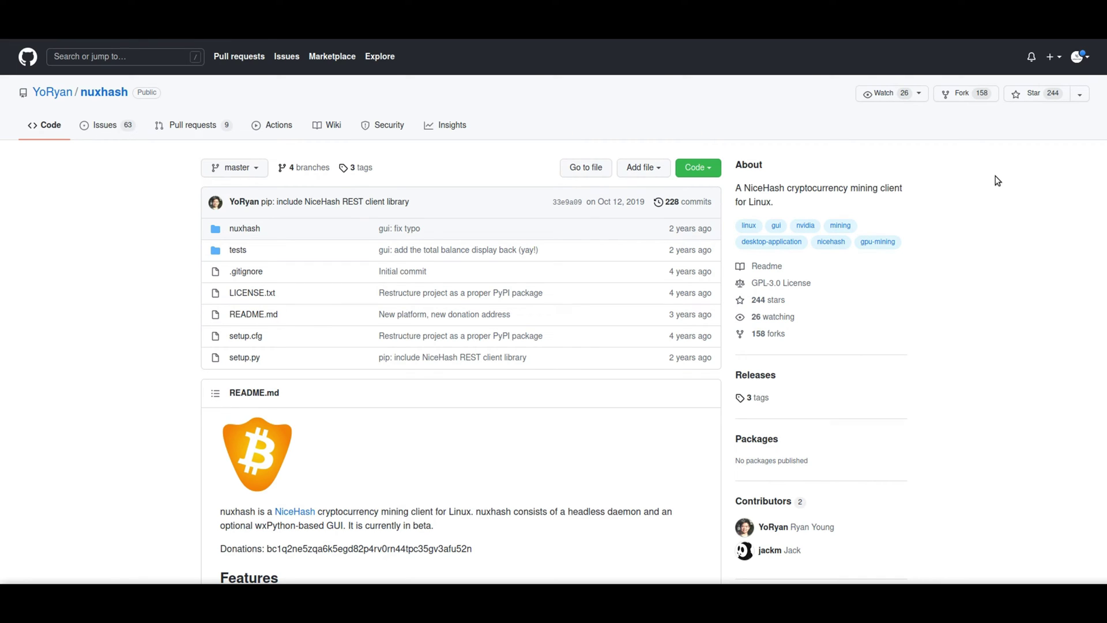
Scroll the nuxhash README to its Dependencies (Python 3.6, Nvidia driver, curl) and Quick Start sections
scroll(998, 180, down, 1)
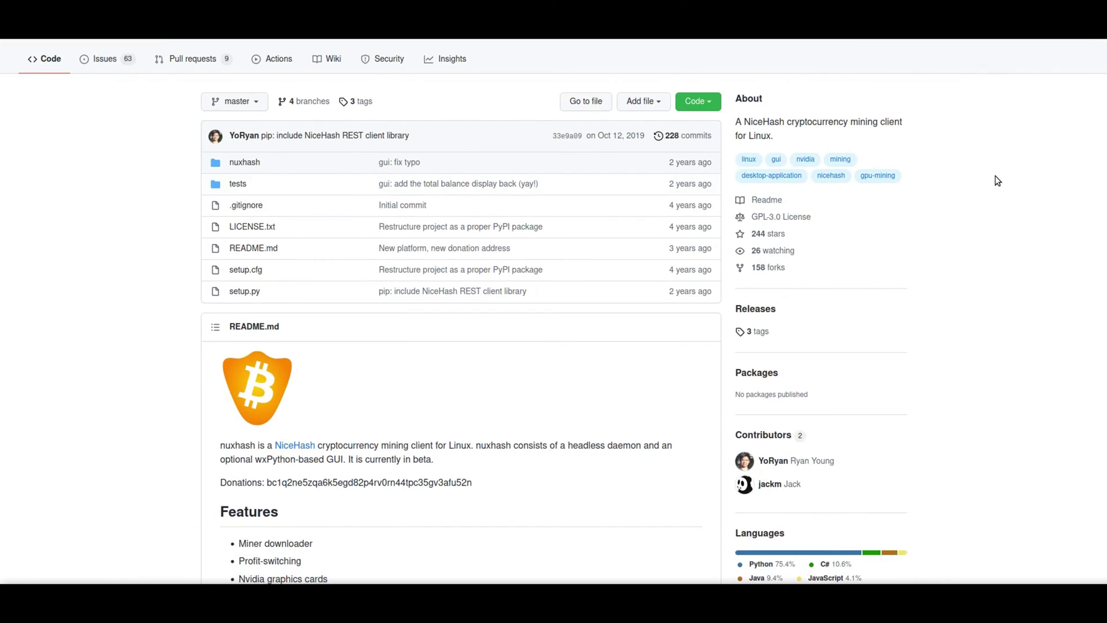
click(708, 107)
click(707, 105)
scroll(950, 209, down, 7)
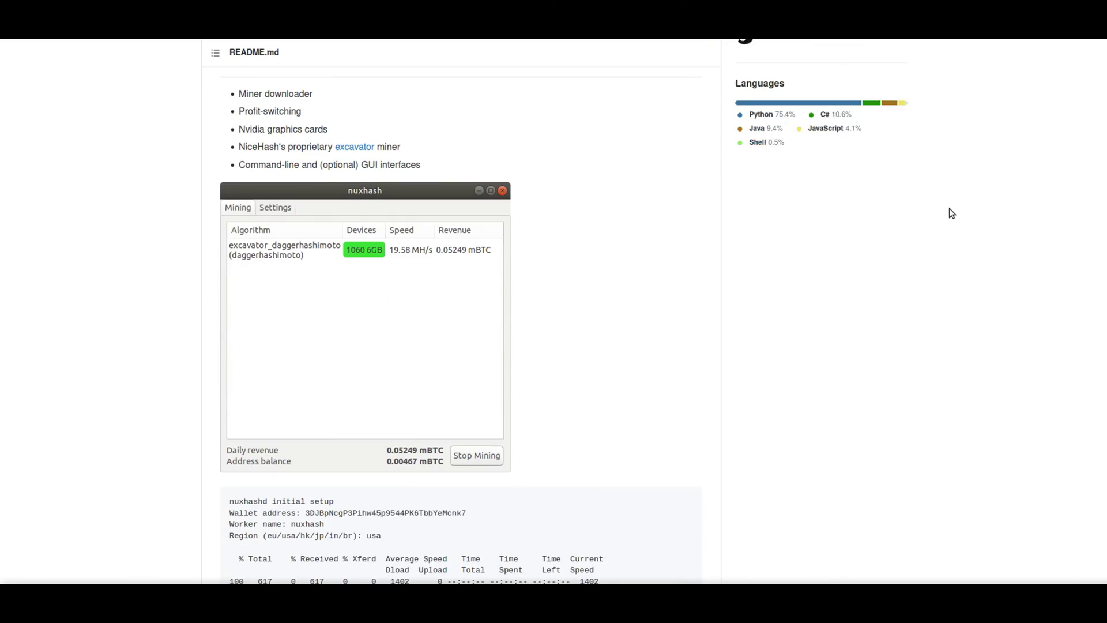
scroll(949, 208, down, 8)
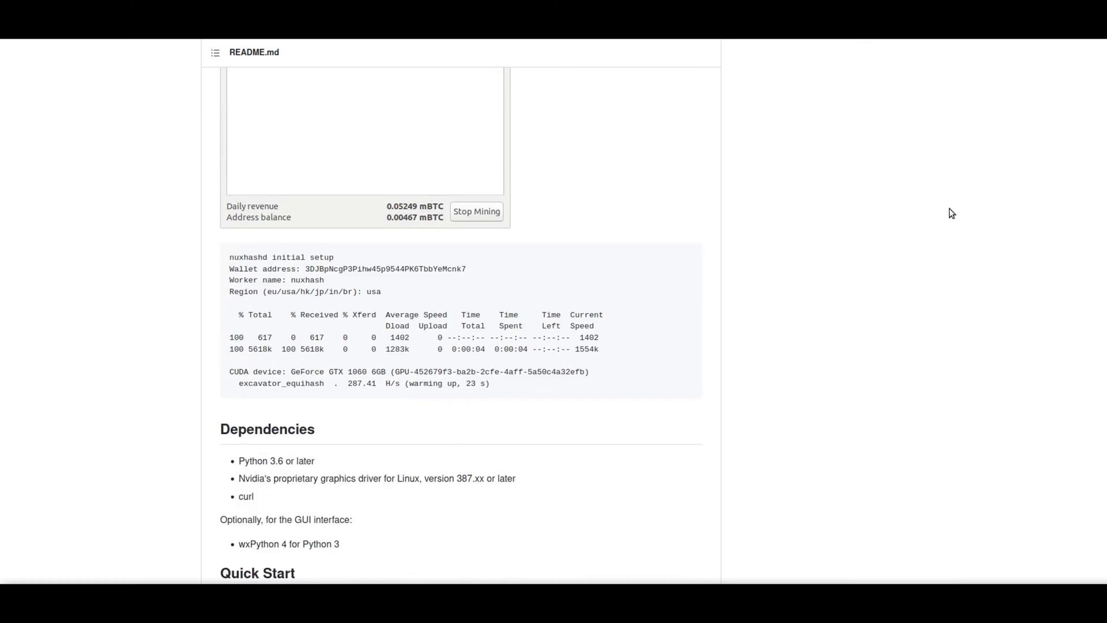
scroll(949, 209, down, 1)
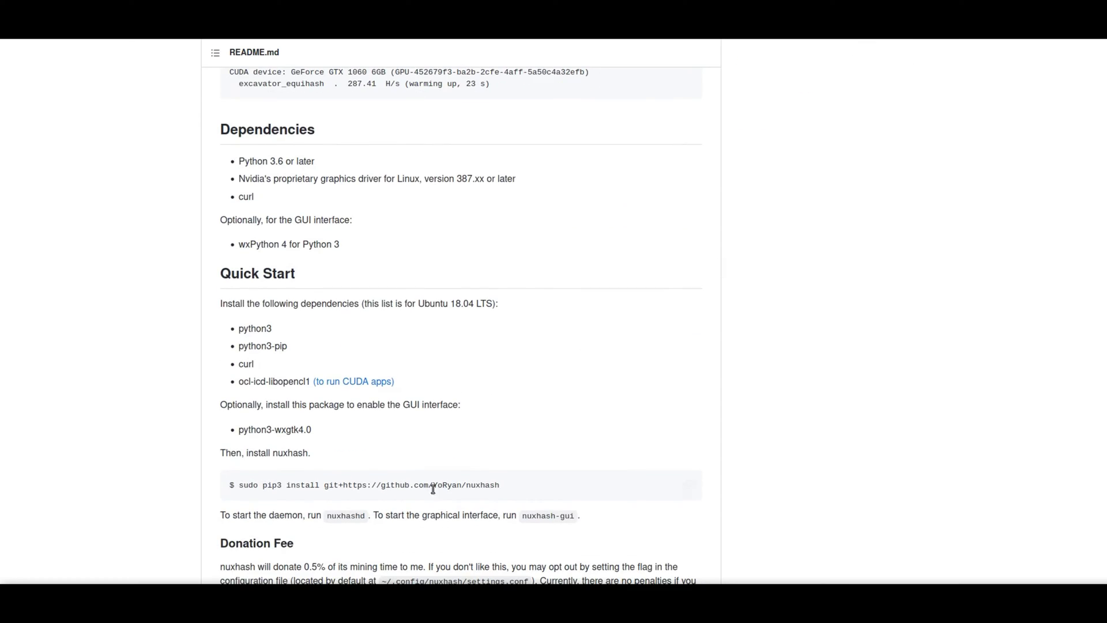
Open a terminal beside the browser and run python3 --version, which reports Python 3.8.10
key(ctrl+alt+t)
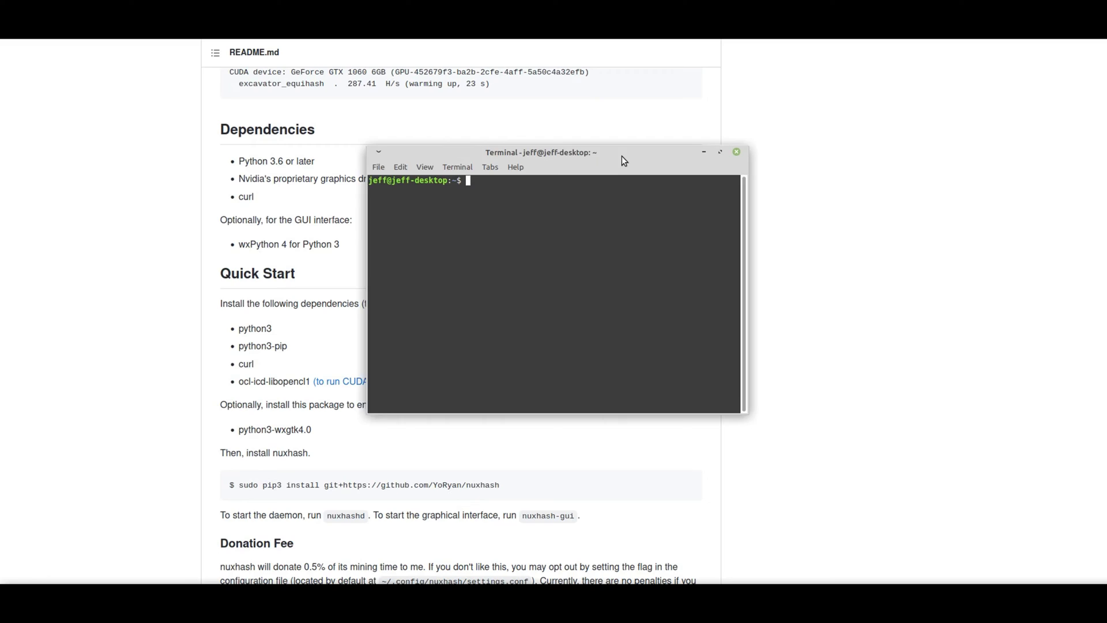
drag(622, 158, 877, 162)
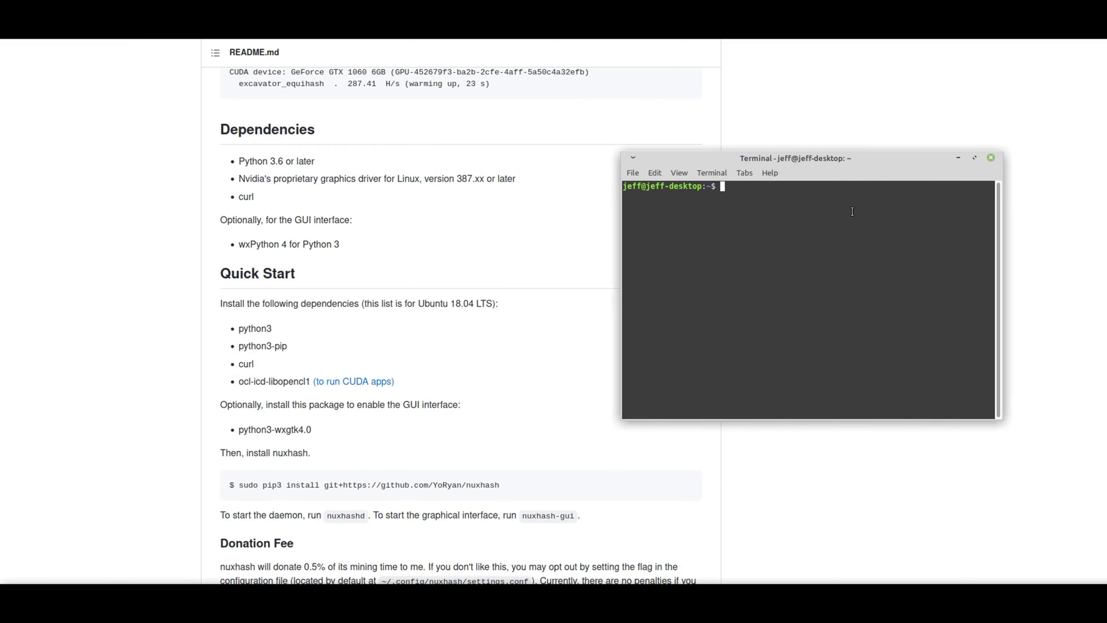
text(python3 --version)
key(Return)
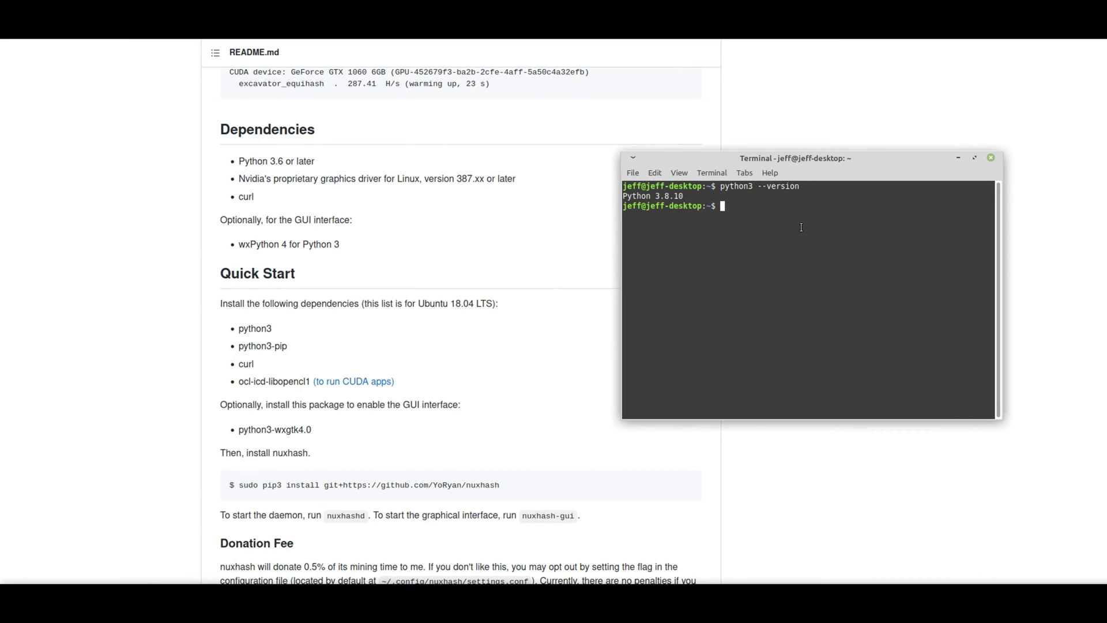
click(13, 597)
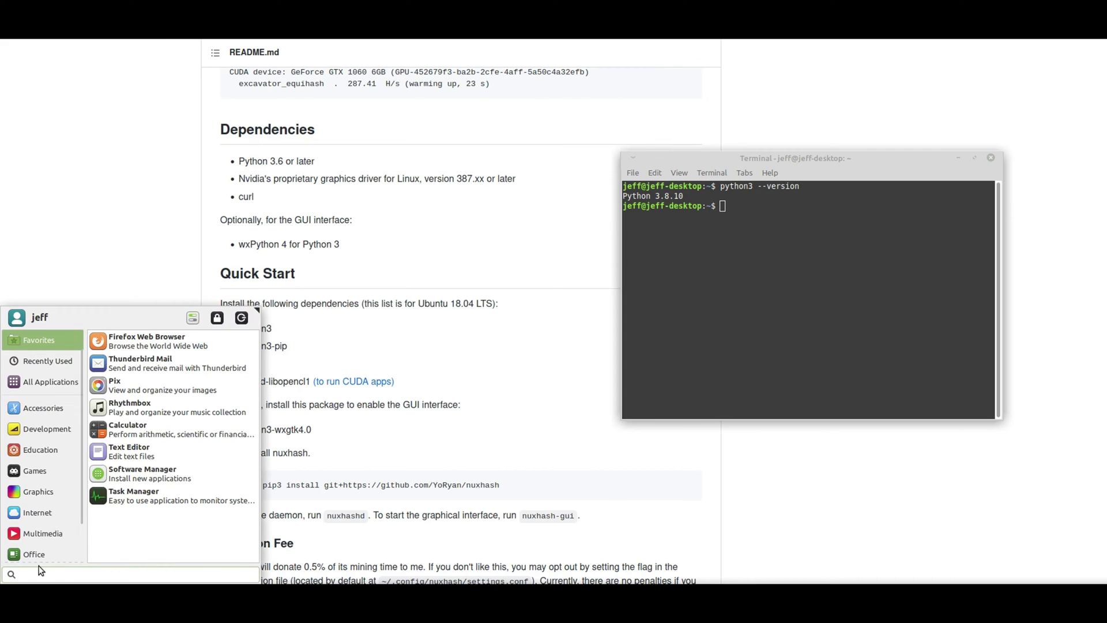
text(driver)
key(Return)
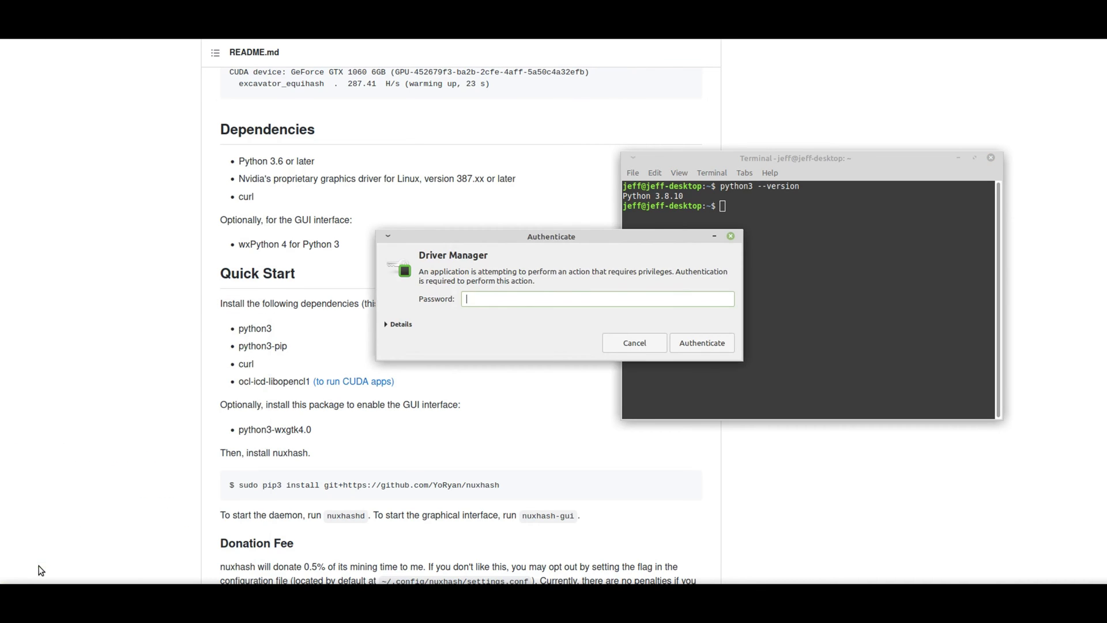
text(••••••••)
key(Return)
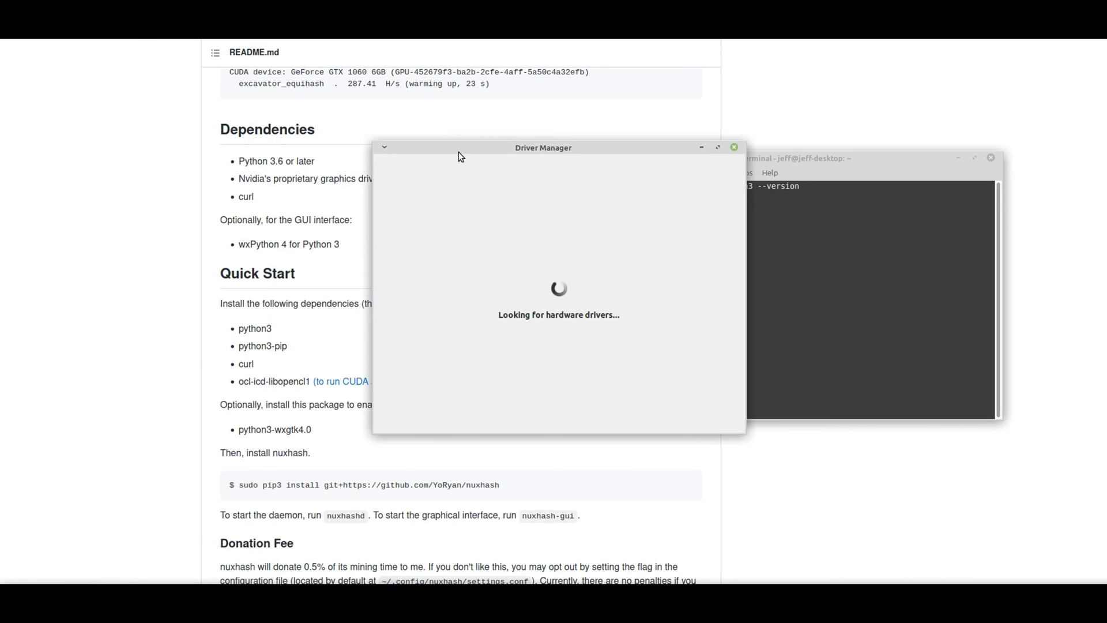
drag(459, 153, 657, 113)
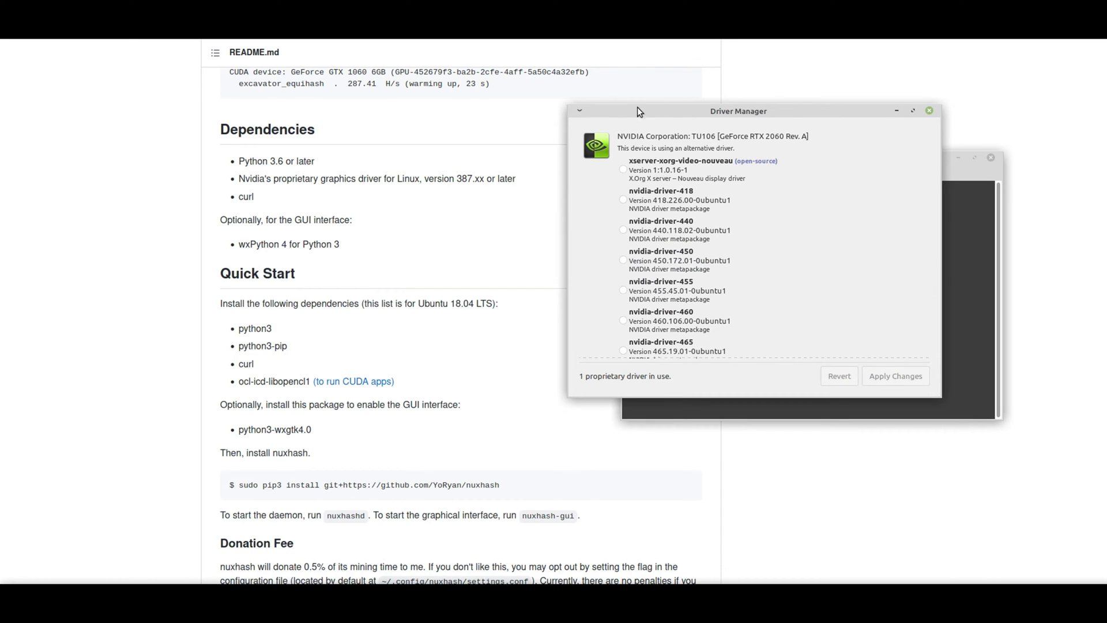
scroll(755, 204, down, 3)
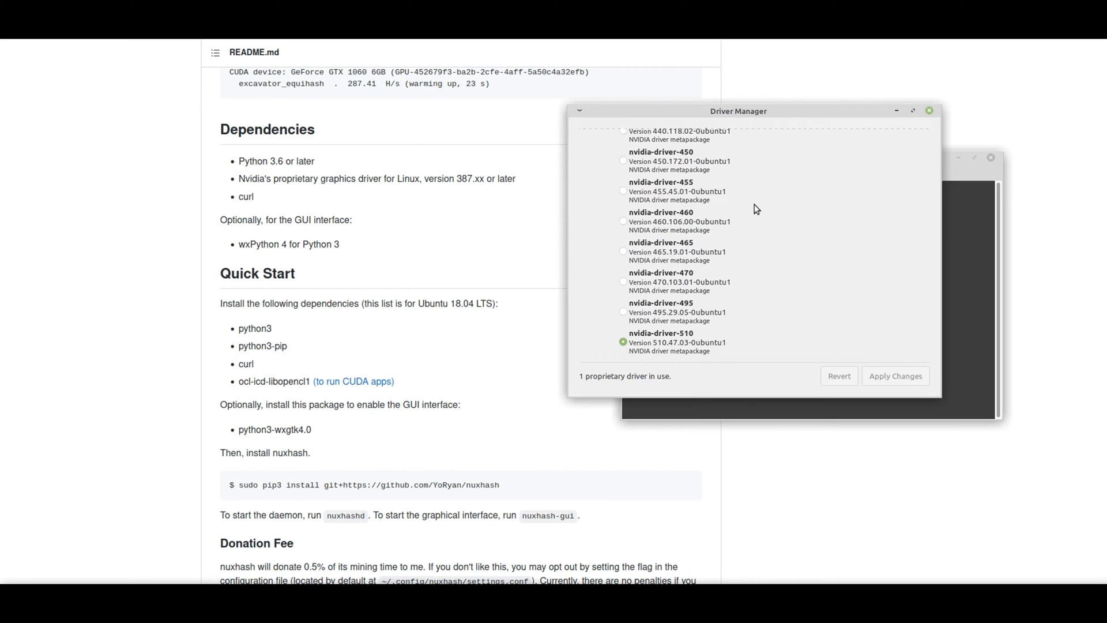
click(930, 112)
Run curl --version in the terminal, confirming curl 7.68.0 is installed
text(c)
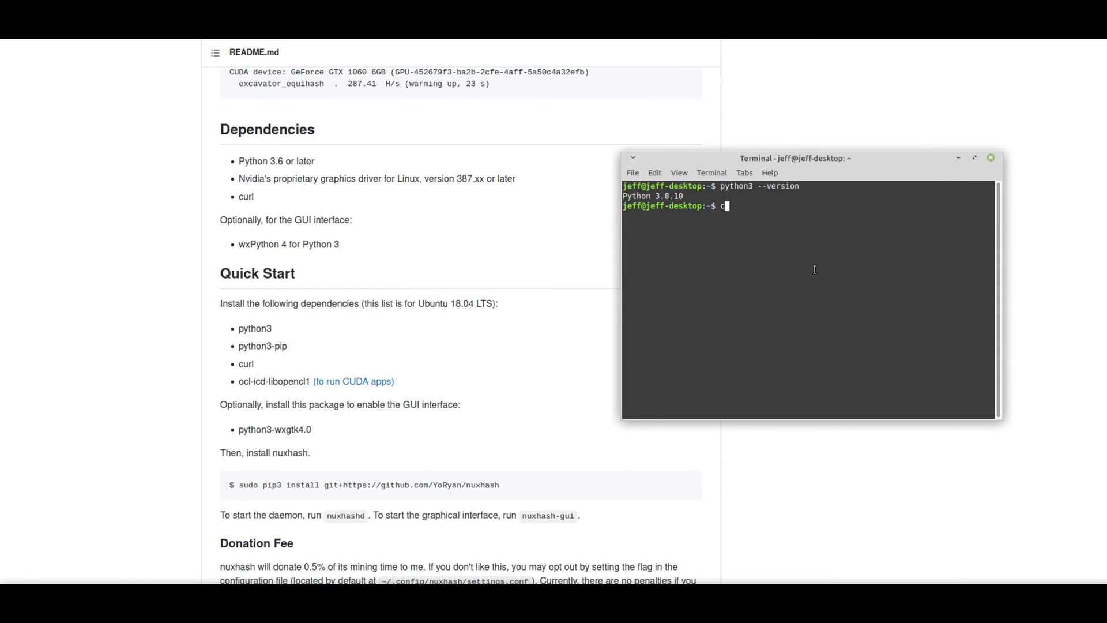
text(url --version)
key(Return)
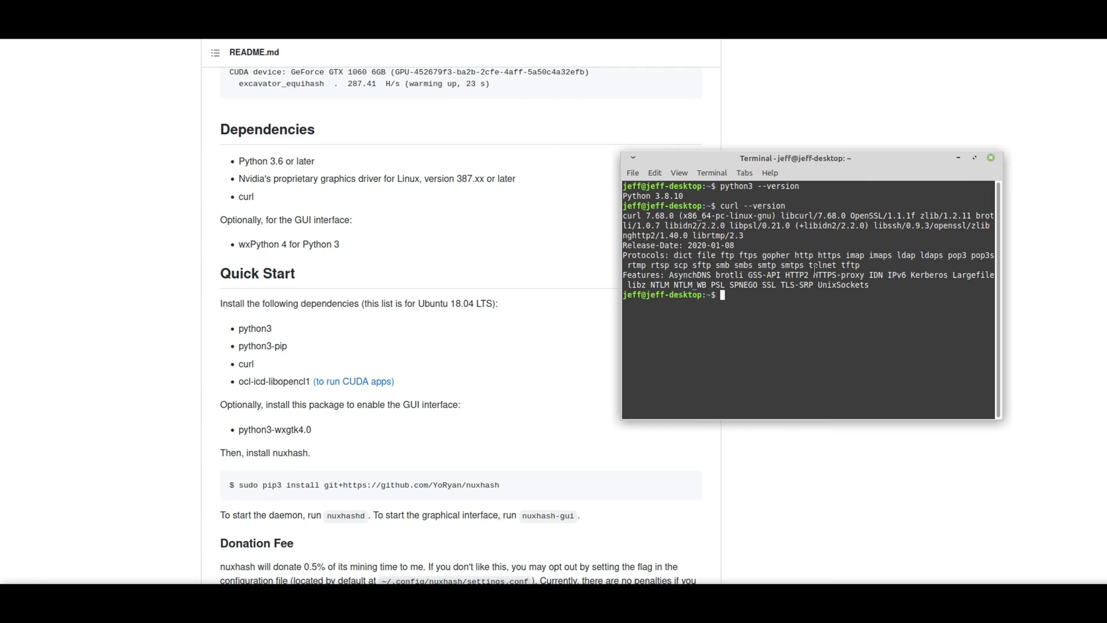
Paste and run the apt-get install command for ocl-icd-libopencl1, entering the sudo password
click(461, 344)
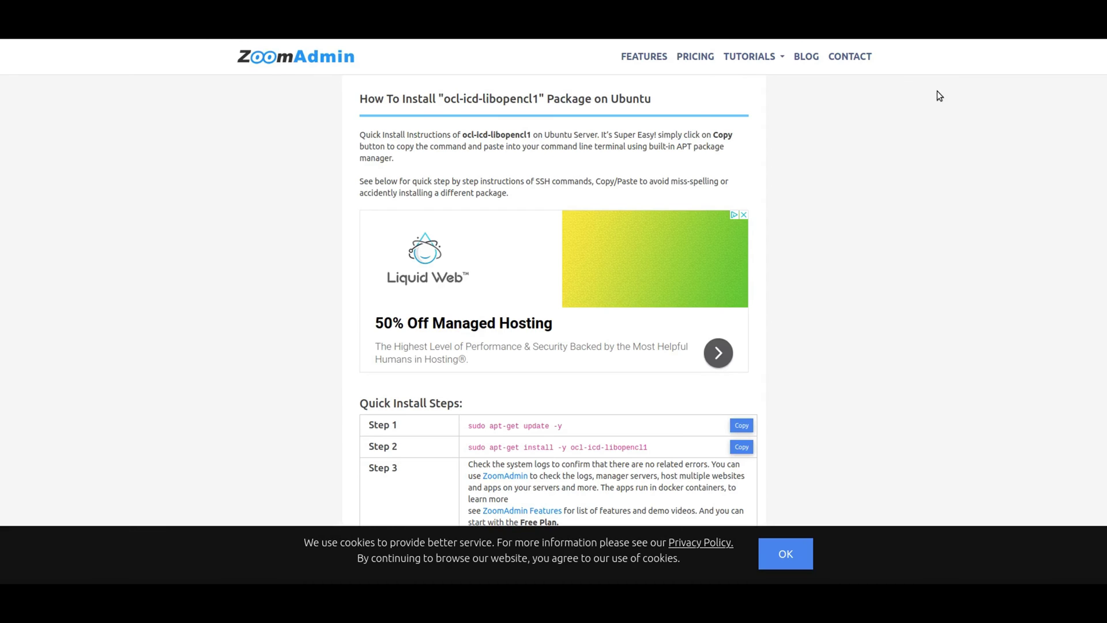
click(741, 447)
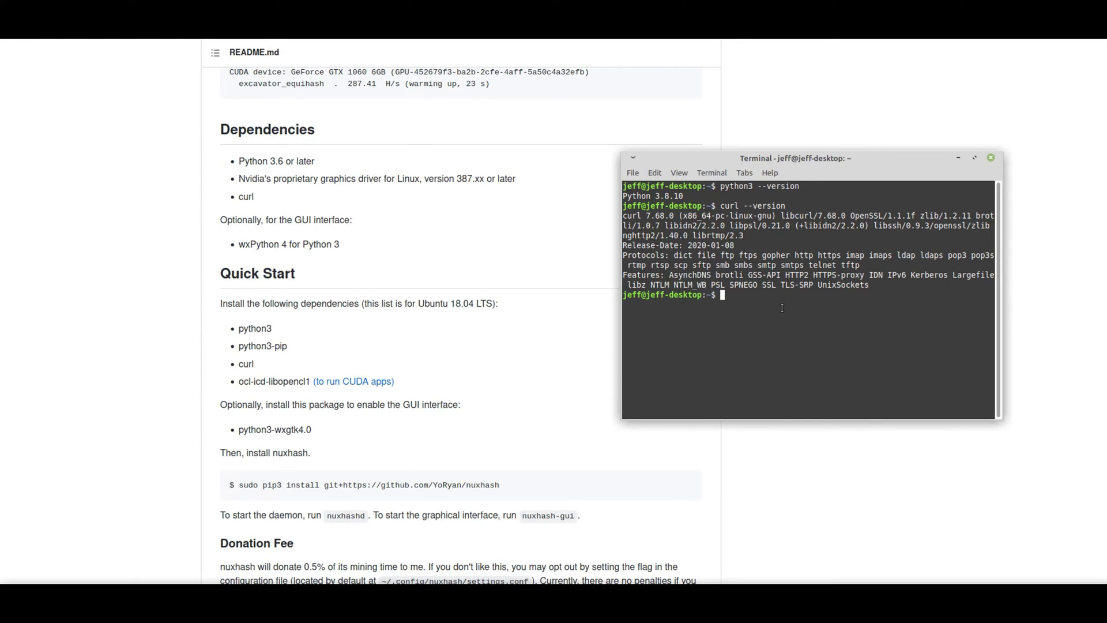
right_click(782, 308)
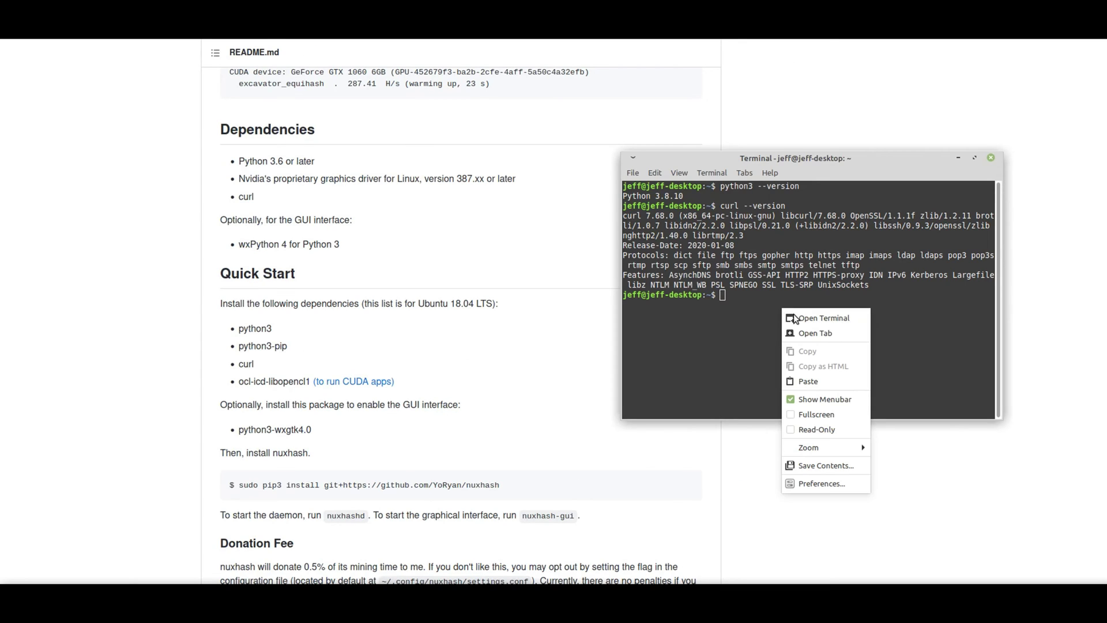
click(814, 376)
key(Return)
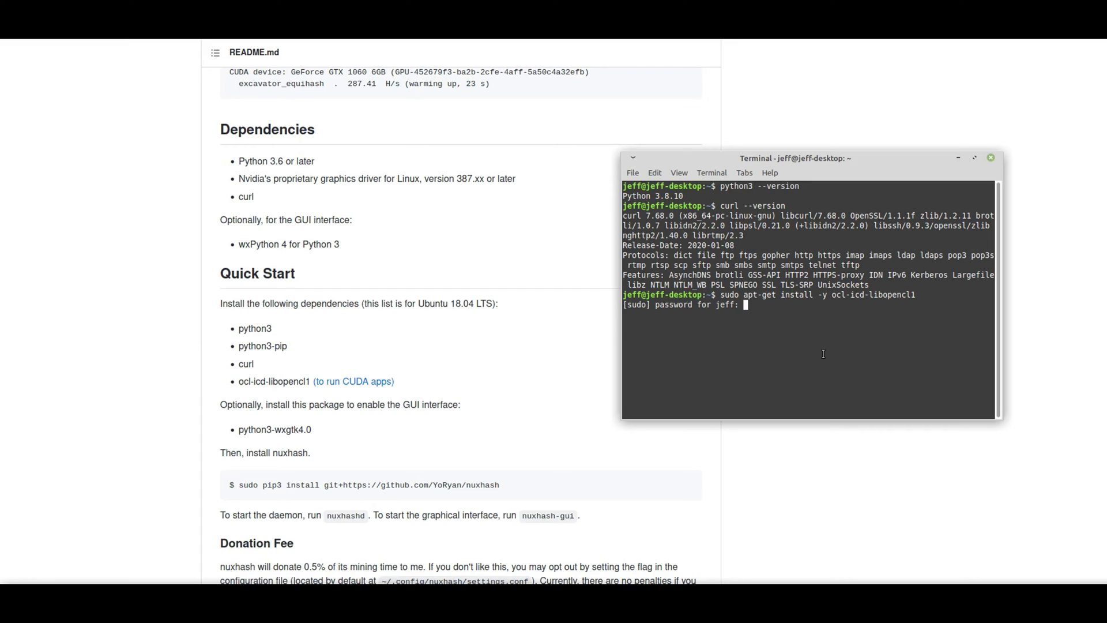
key(Return)
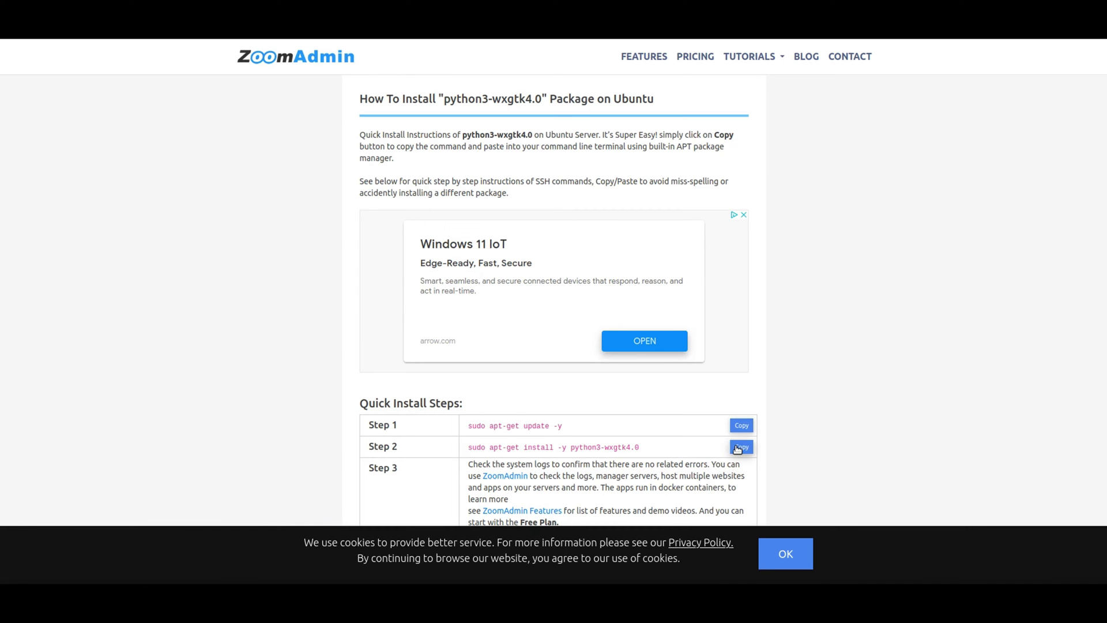
Copy the python3-wxgtk4.0 install command from the guide and run it in the terminal
click(740, 448)
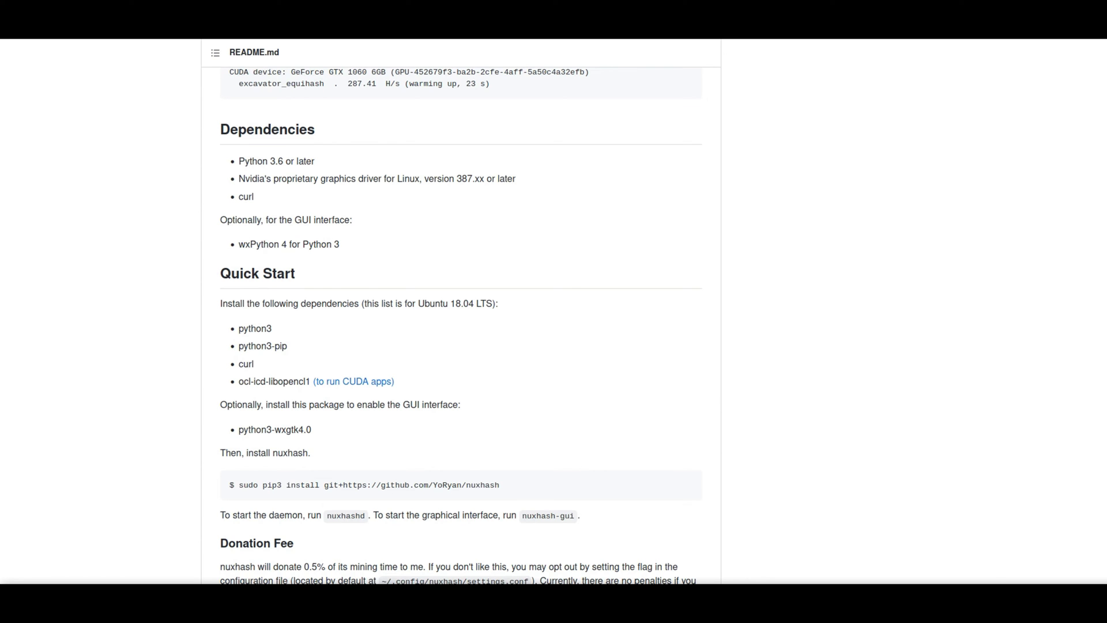
key(alt+Tab)
right_click(834, 282)
click(867, 353)
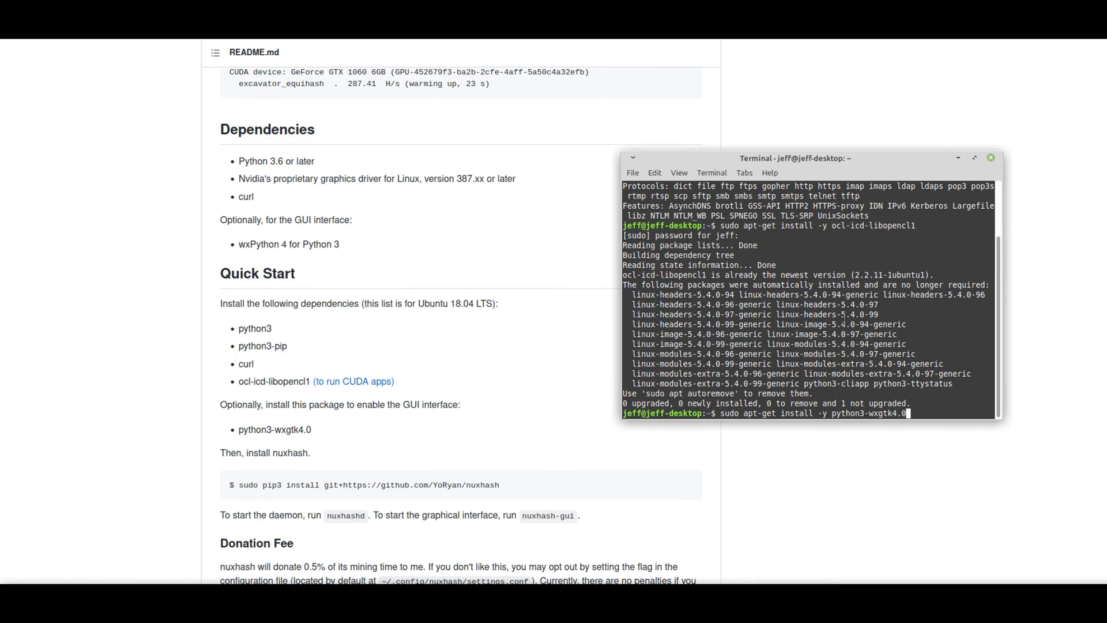
key(Return)
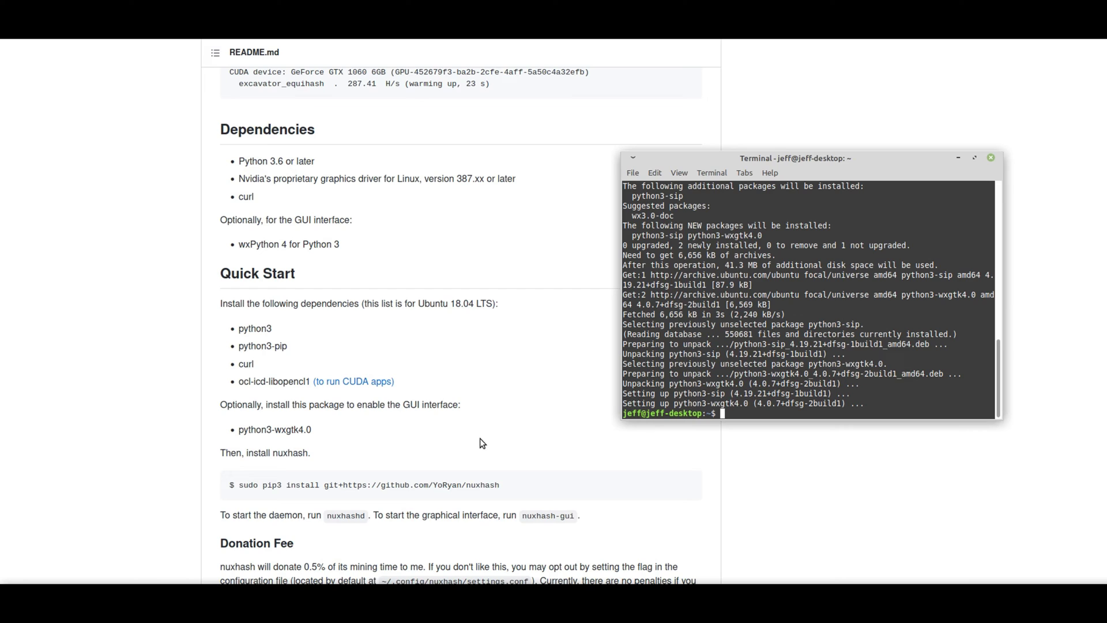
Copy the README's sudo pip3 install command for nuxhash and run it in Terminal
click(515, 487)
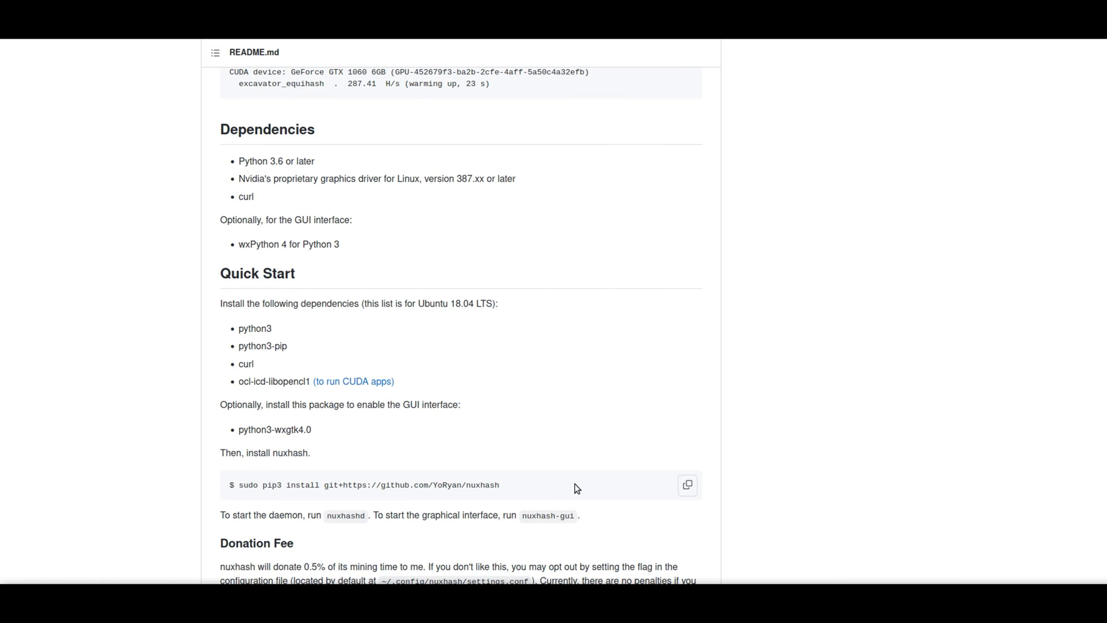
click(687, 485)
scroll(499, 427, down, 3)
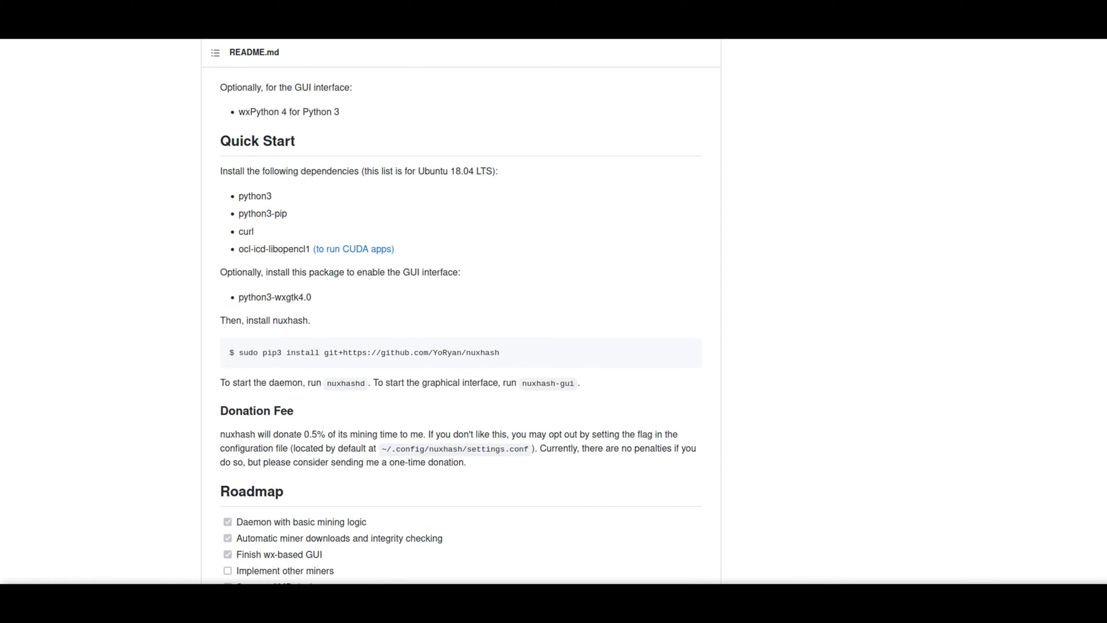
click(418, 600)
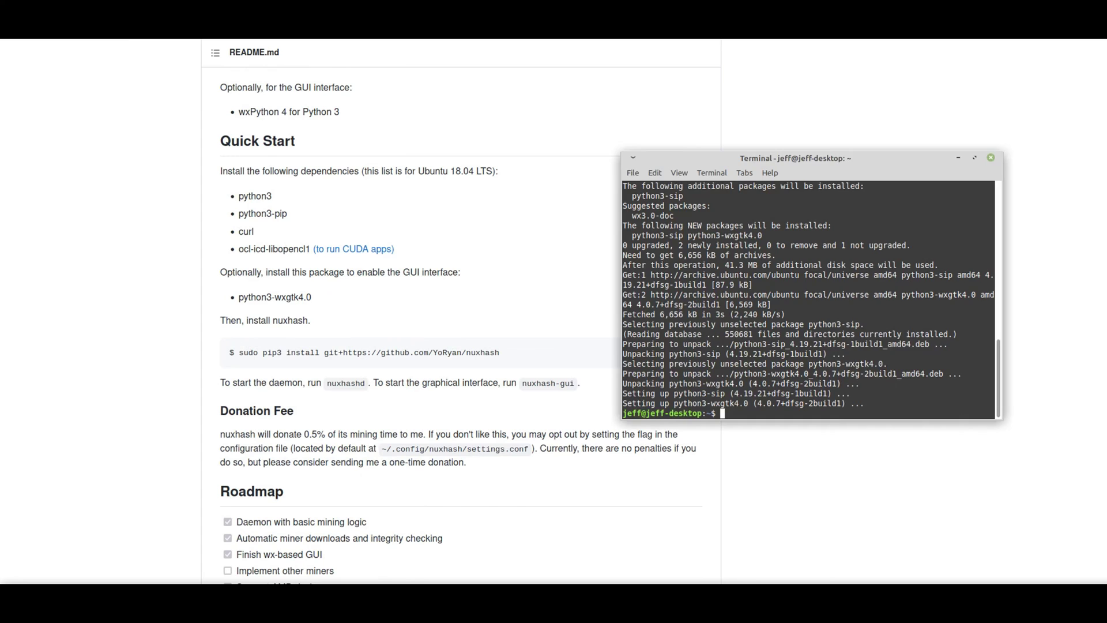
right_click(830, 333)
click(860, 400)
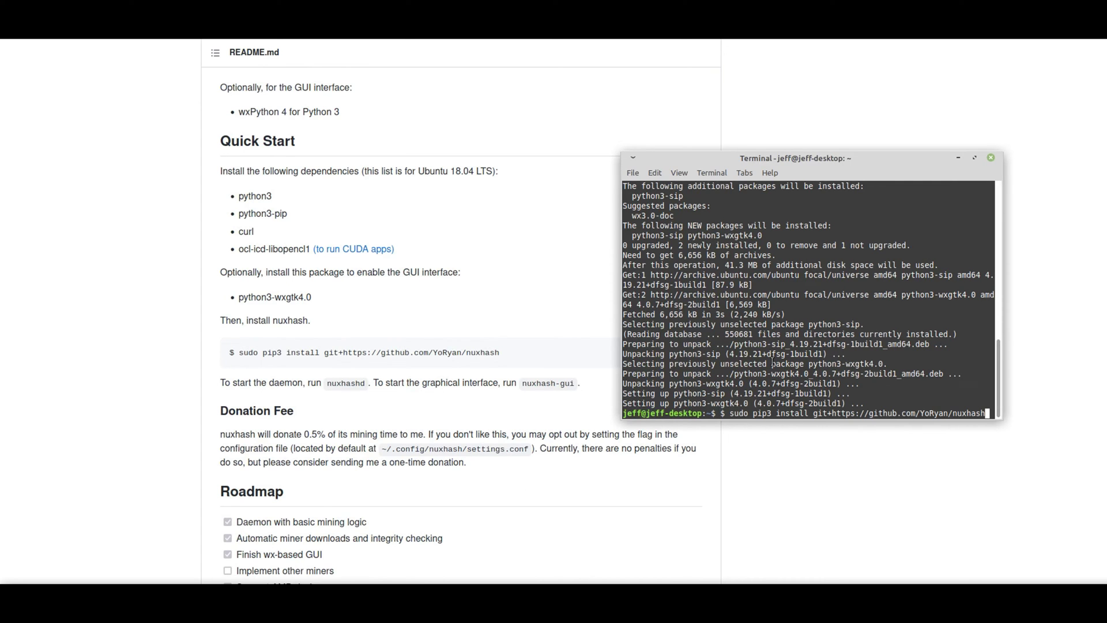
key(Return)
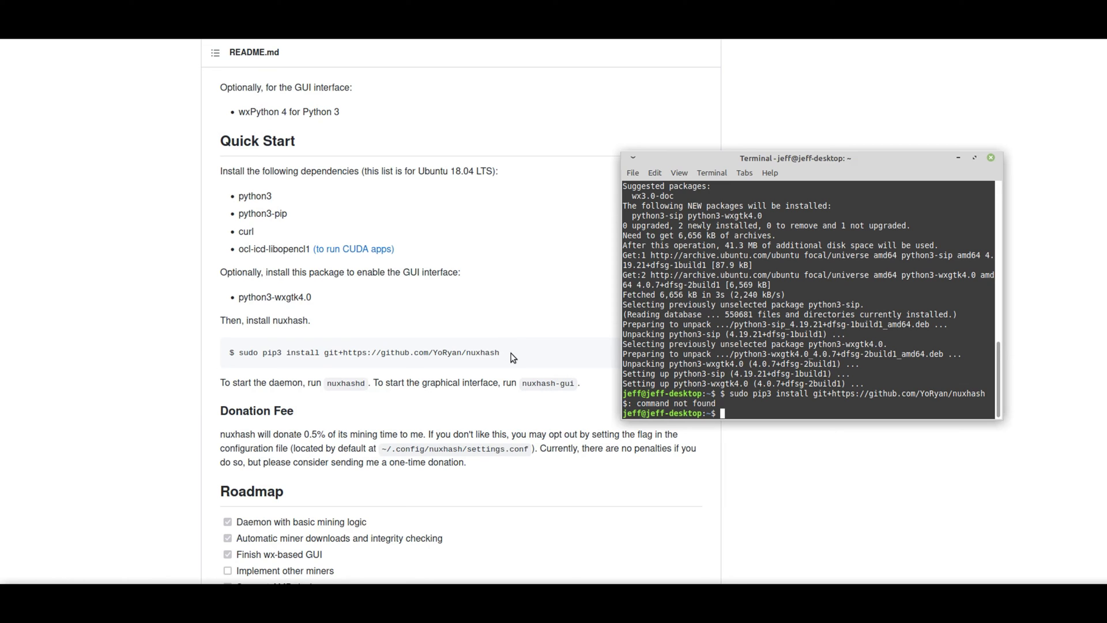
Re-select and run the pip3 install command, then launch nuxhash-gui to download the excavator
drag(511, 359, 239, 353)
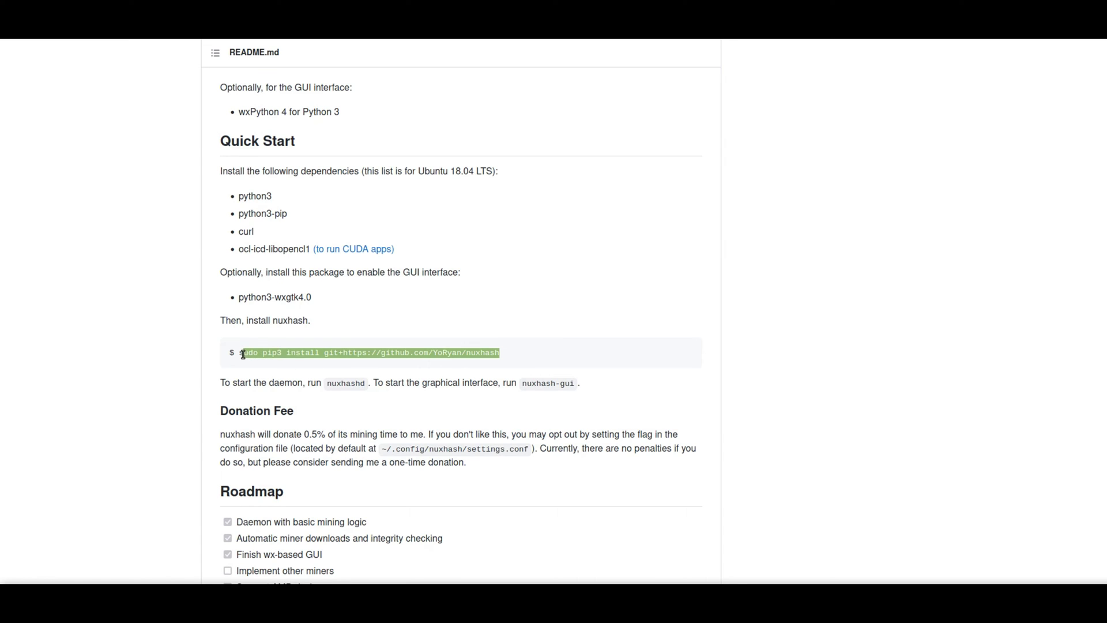
key(alt+Tab)
right_click(803, 421)
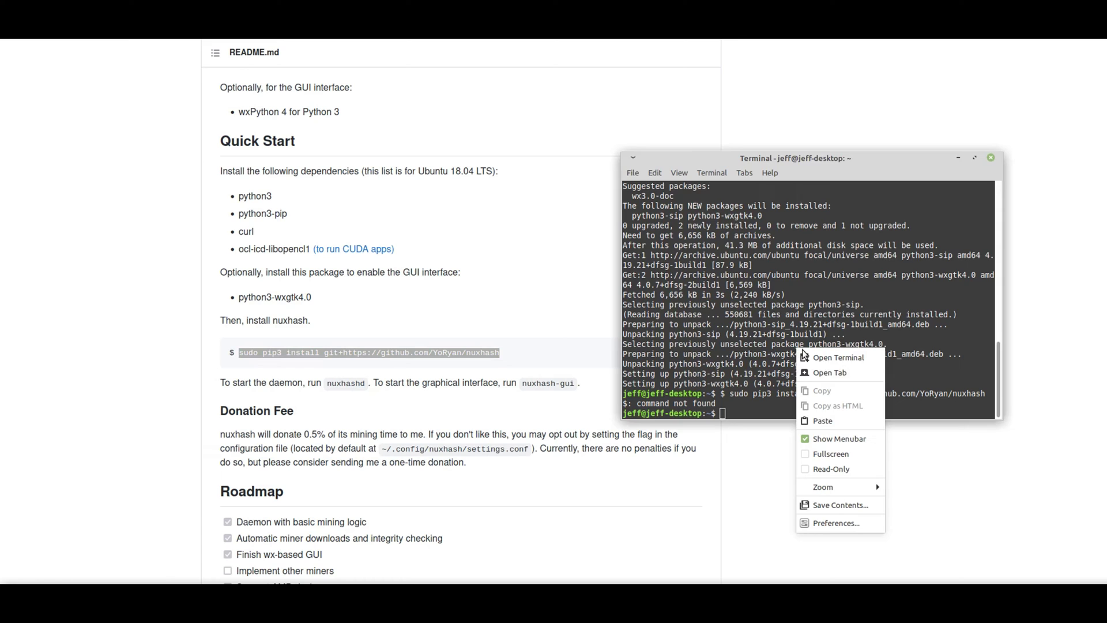
click(823, 473)
key(Return)
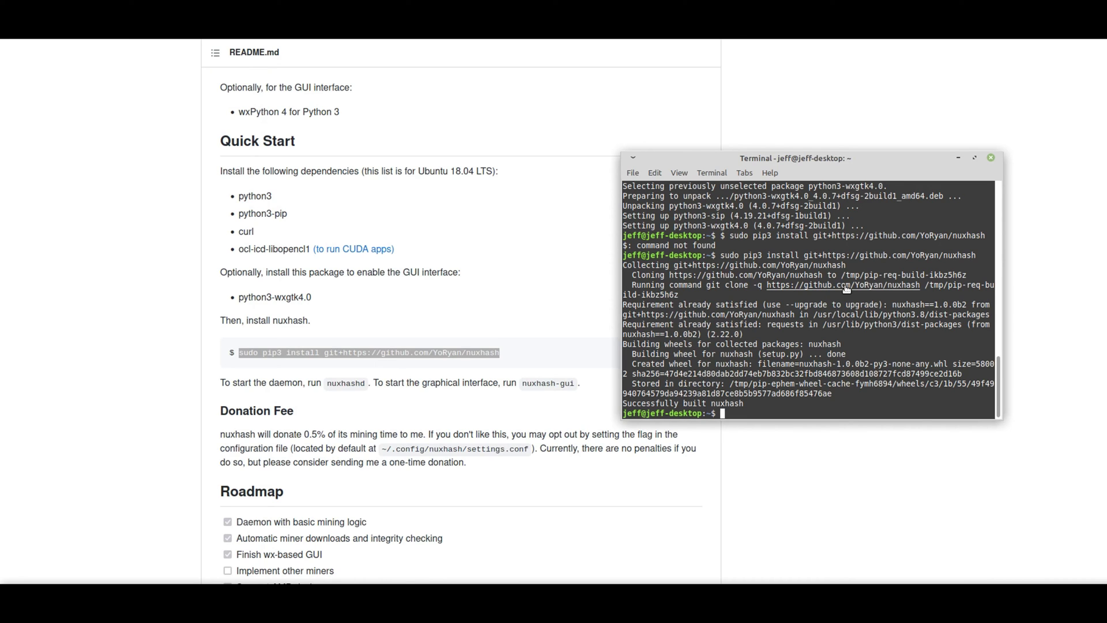
text(nuxhash-gui)
key(Return)
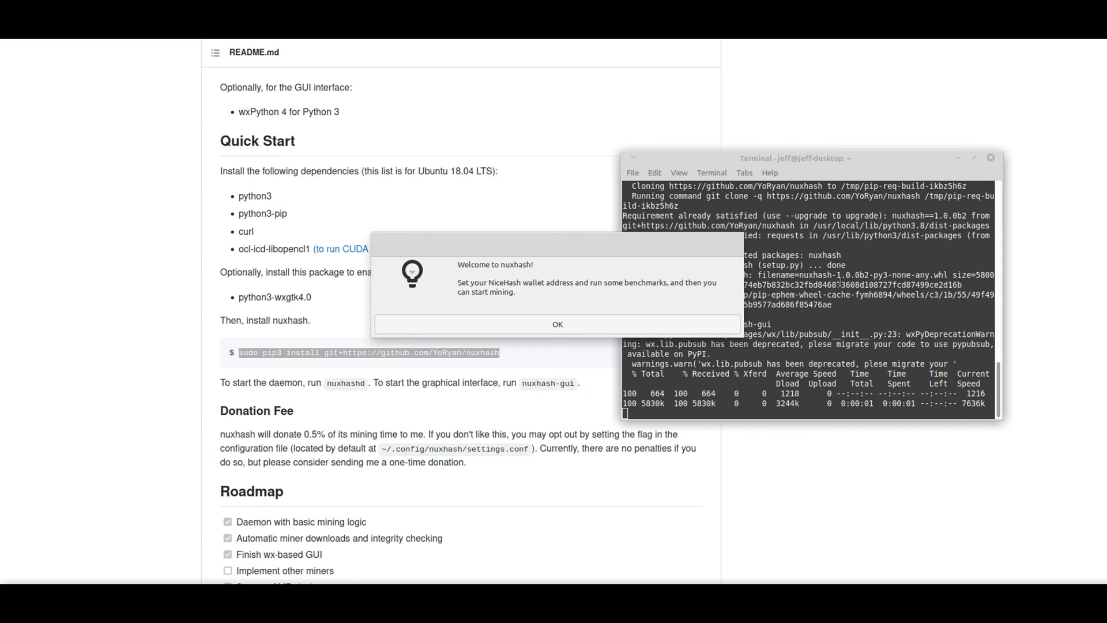
Dismiss the 'Welcome to nuxhash!' prompt and move the main window up and to the left
click(535, 324)
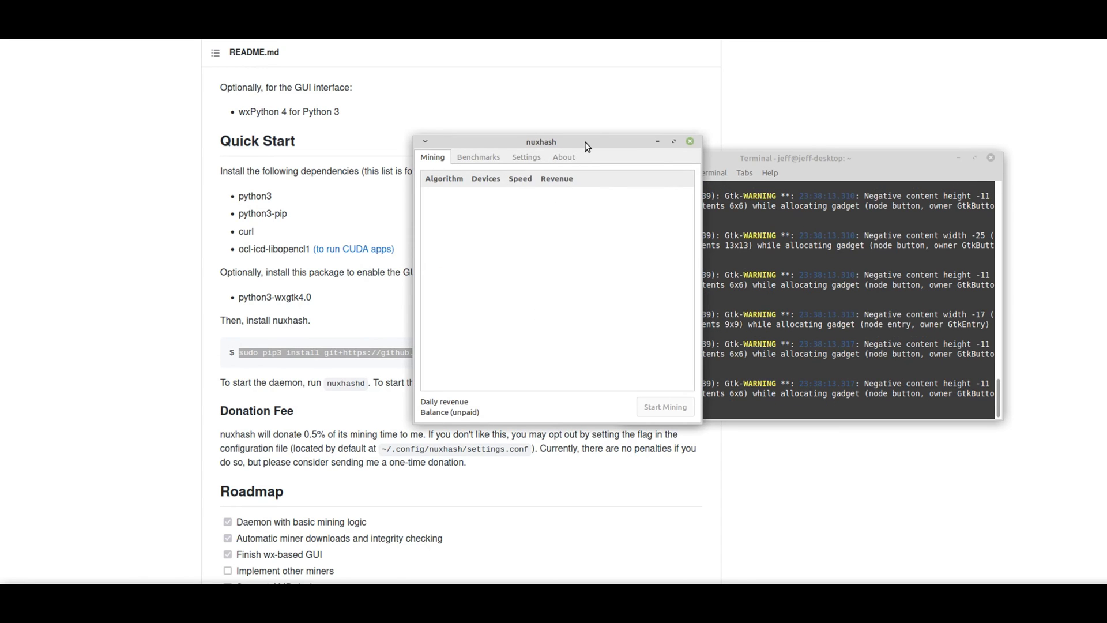
drag(587, 146, 479, 82)
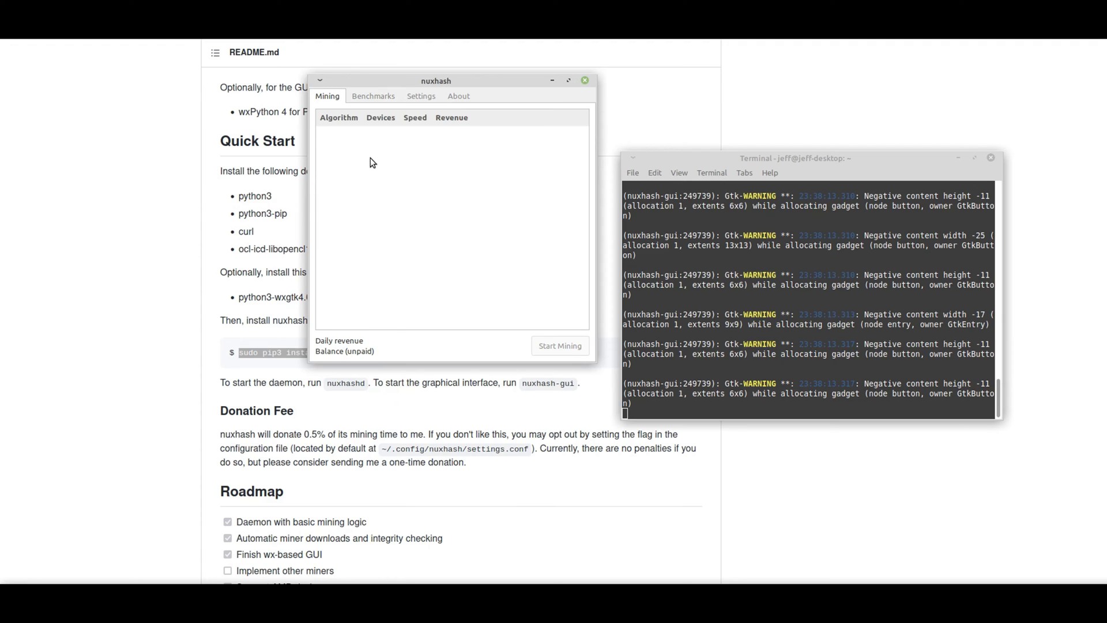
Look through the Benchmarks, Mining and About tabs, ending on Settings with worker name nuxhash, region usa
click(374, 99)
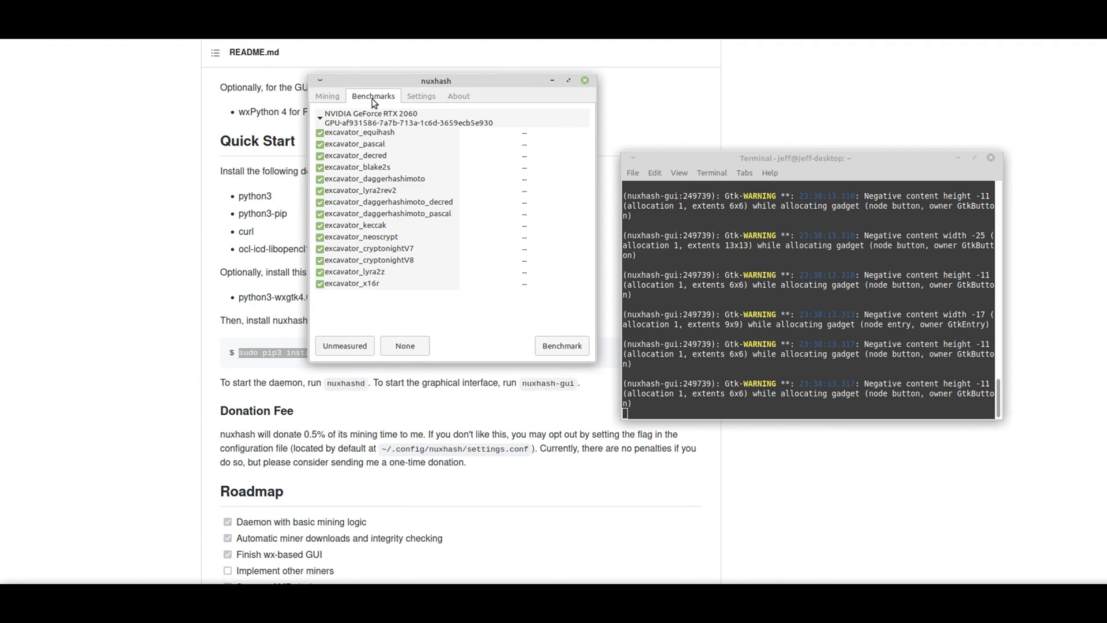
click(431, 97)
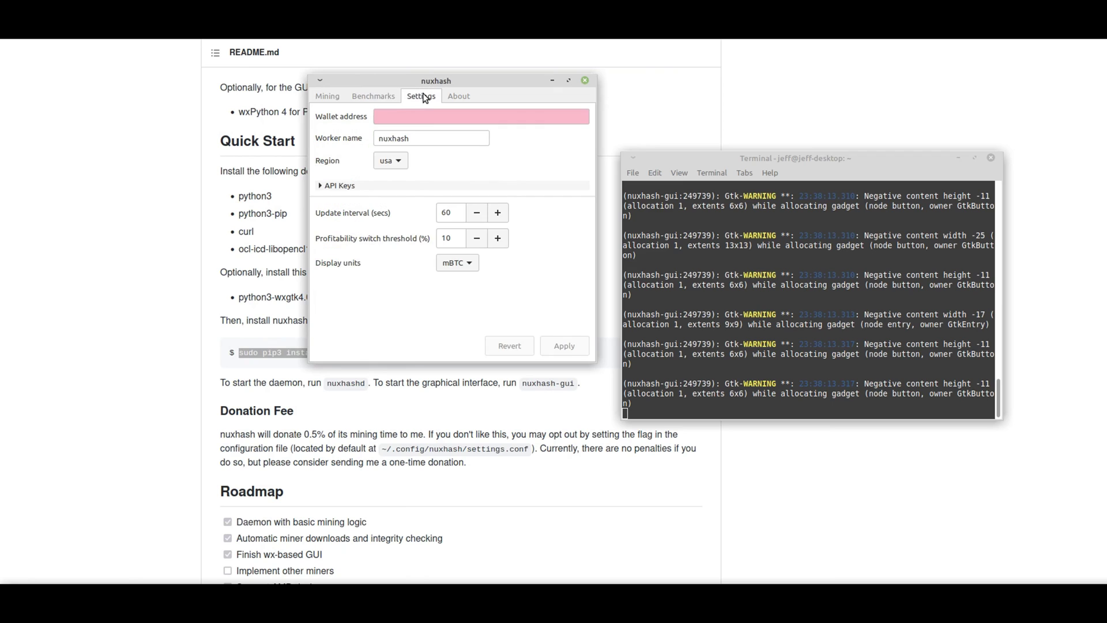
click(339, 98)
click(457, 97)
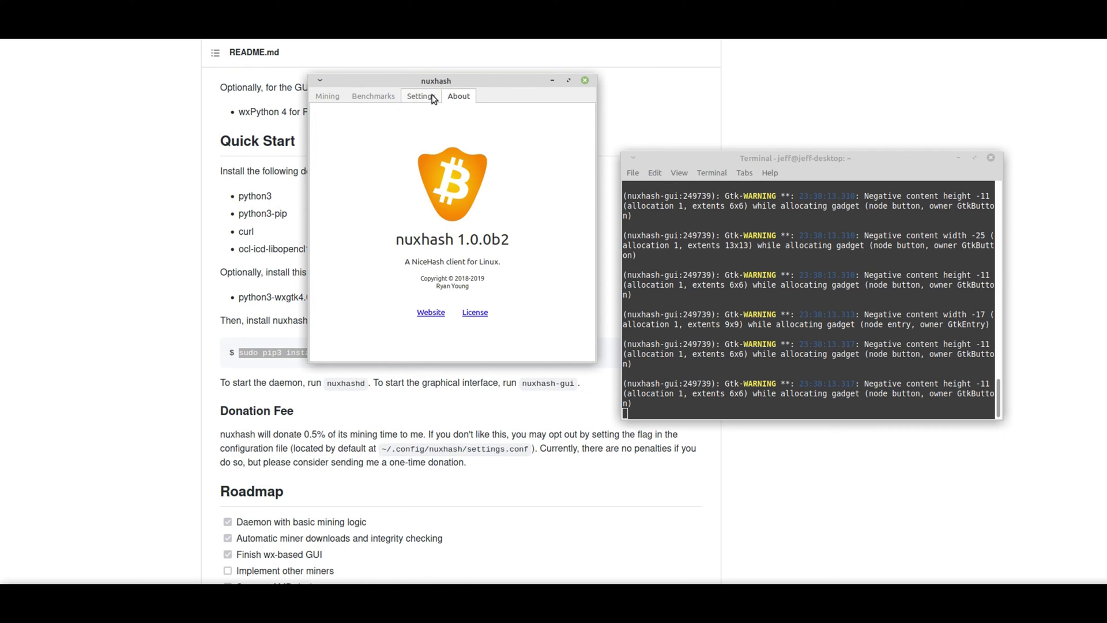
click(430, 99)
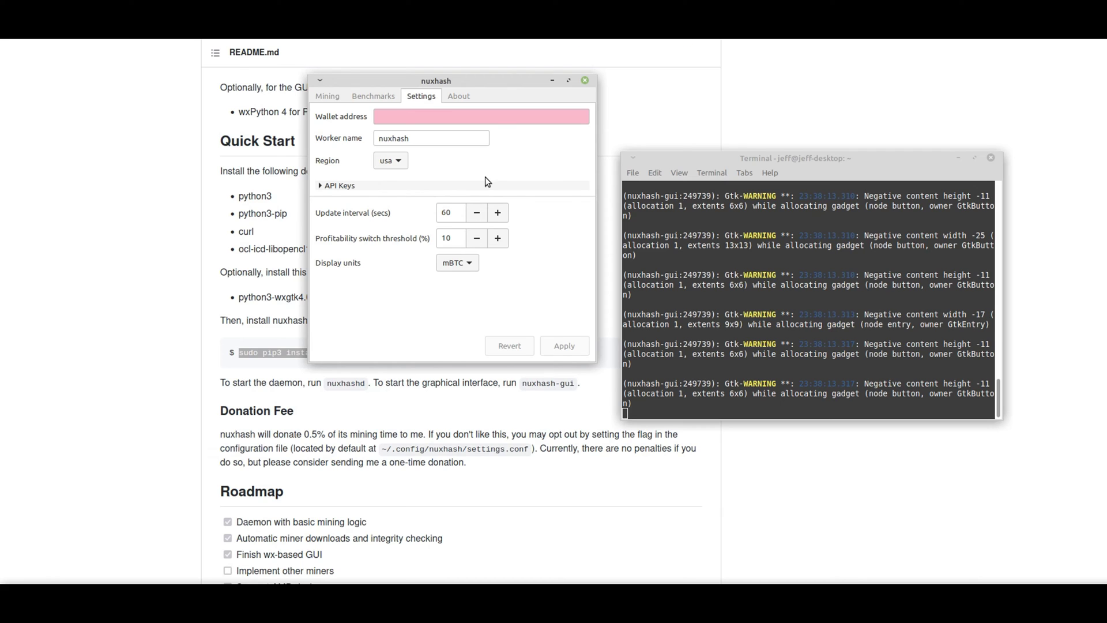
Paste the NiceHash wallet address into the Wallet address field and apply it
click(449, 118)
key(ctrl+v)
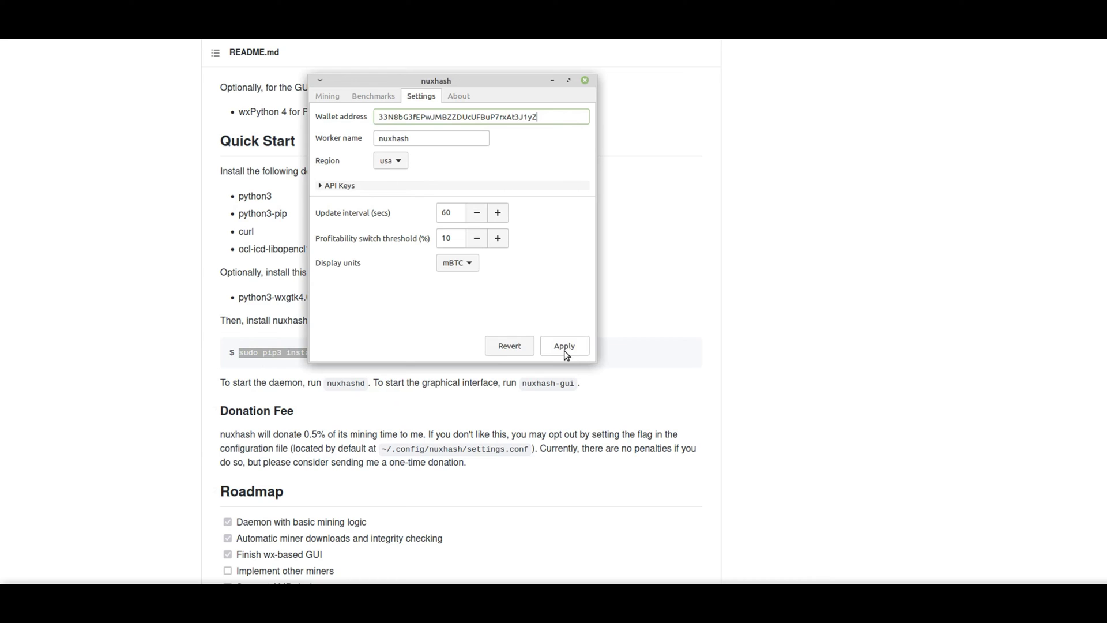
click(345, 186)
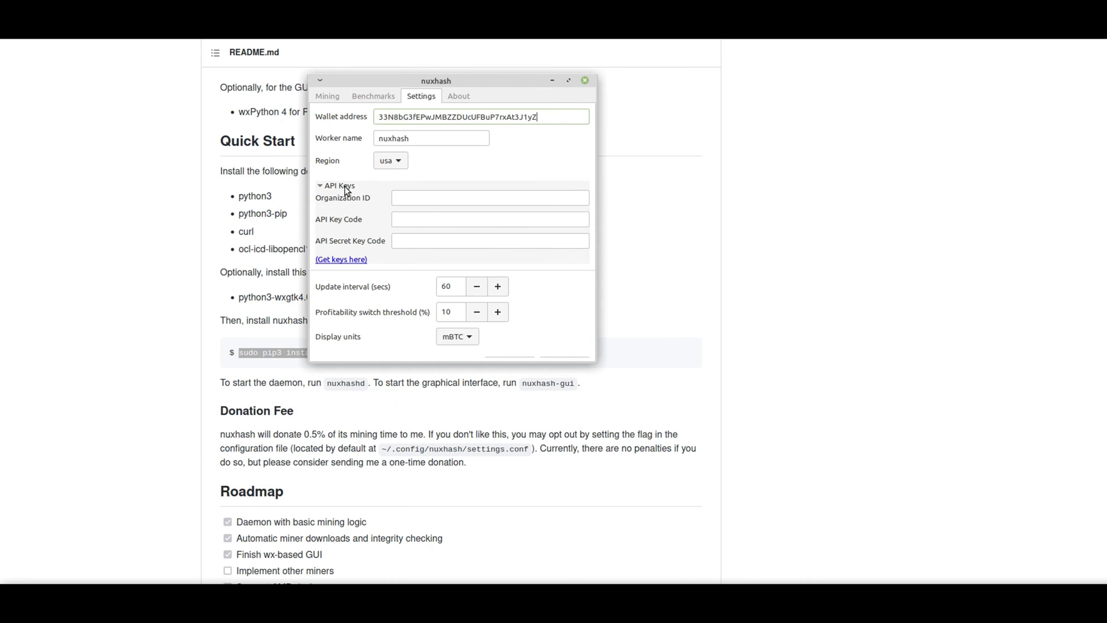
click(345, 186)
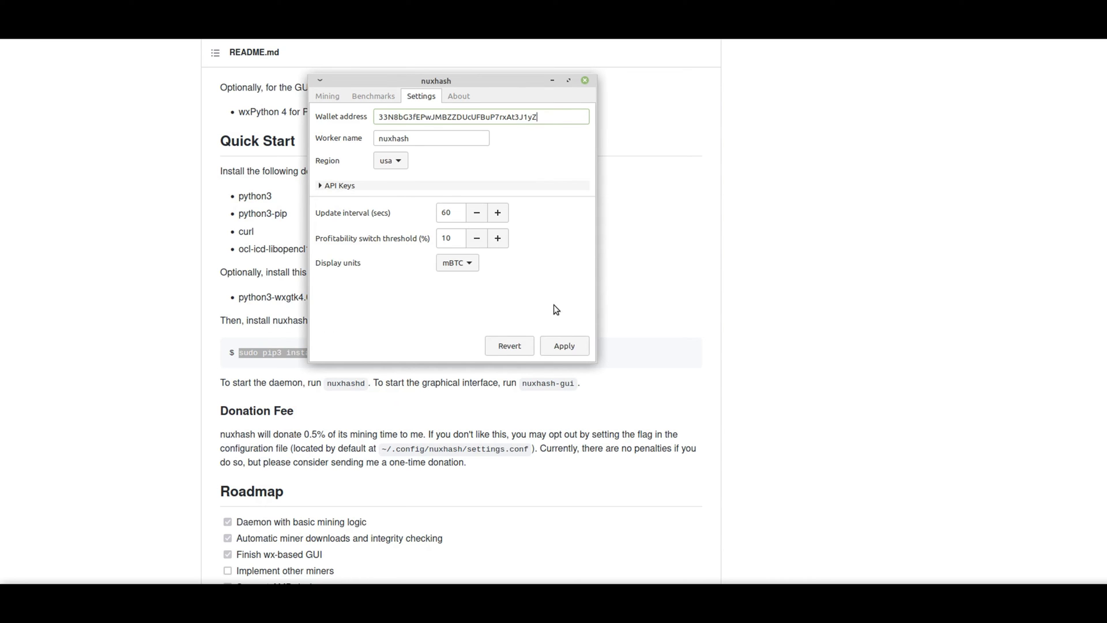
click(576, 348)
Check the terminal's 404 balance error, then look through the About, Benchmarks and Mining tabs
click(525, 602)
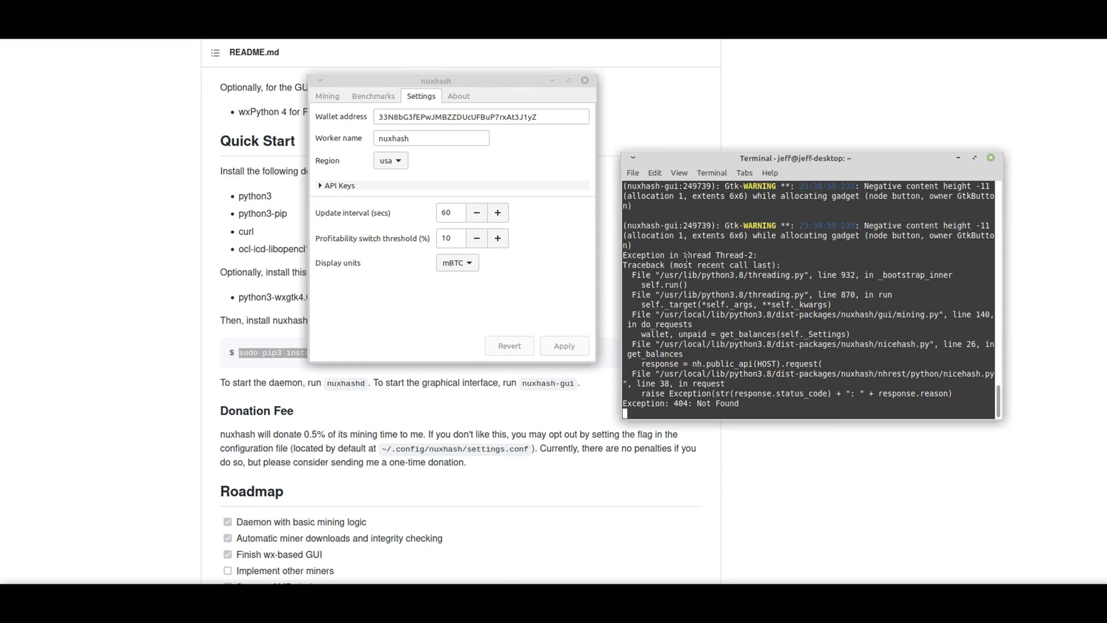
click(461, 96)
click(374, 96)
click(339, 96)
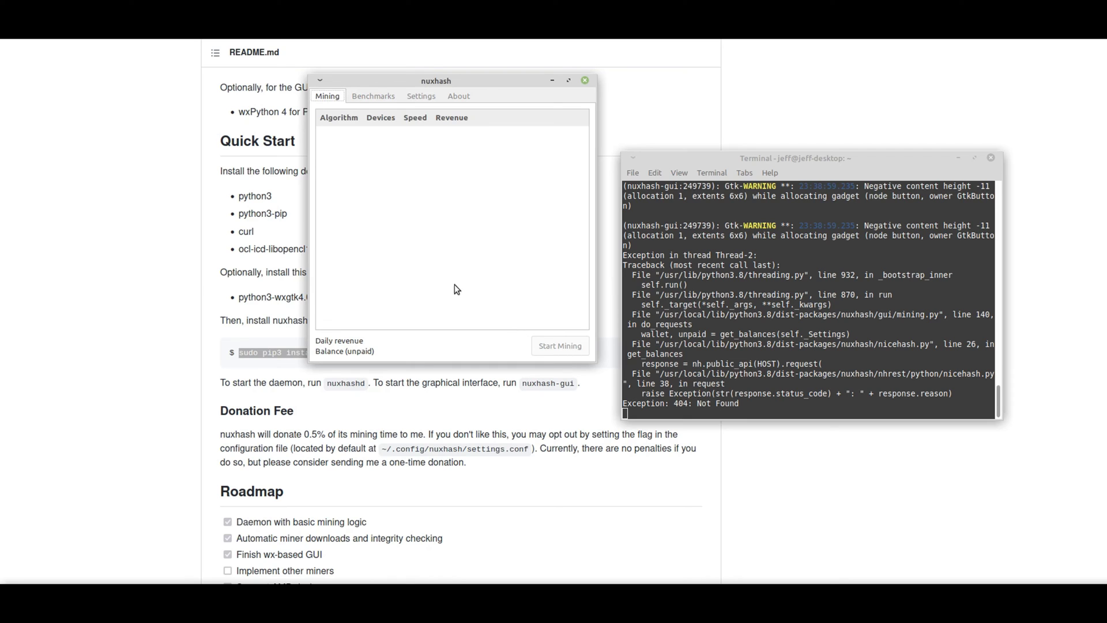
click(419, 98)
Review the Region choices (keeping usa), the API Keys section and the wallet address, changing nothing
click(400, 157)
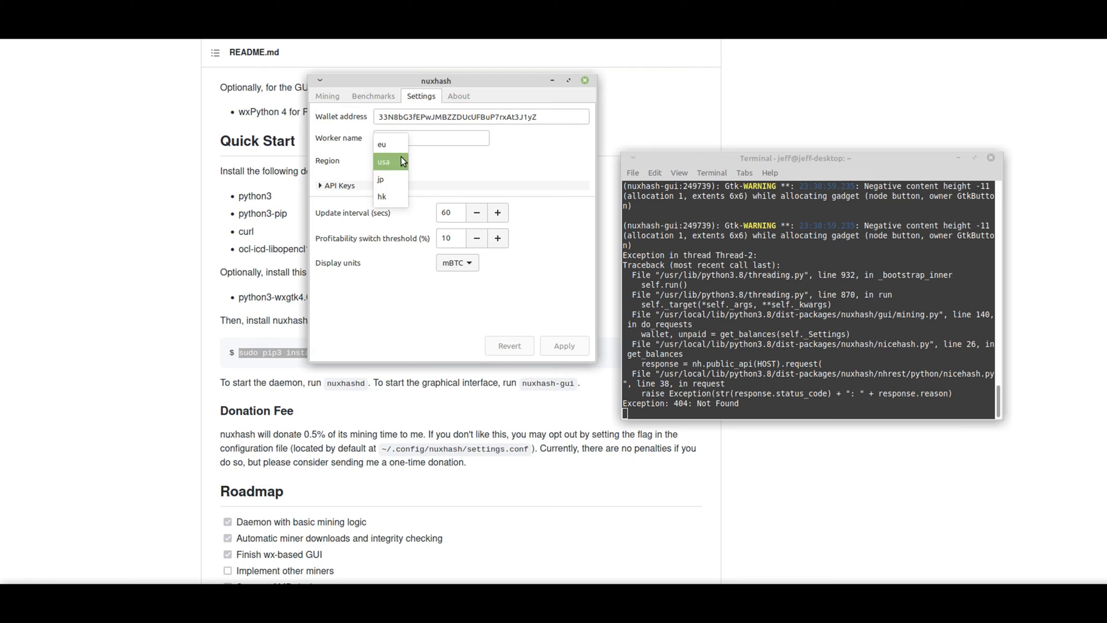
click(400, 157)
click(341, 185)
click(342, 188)
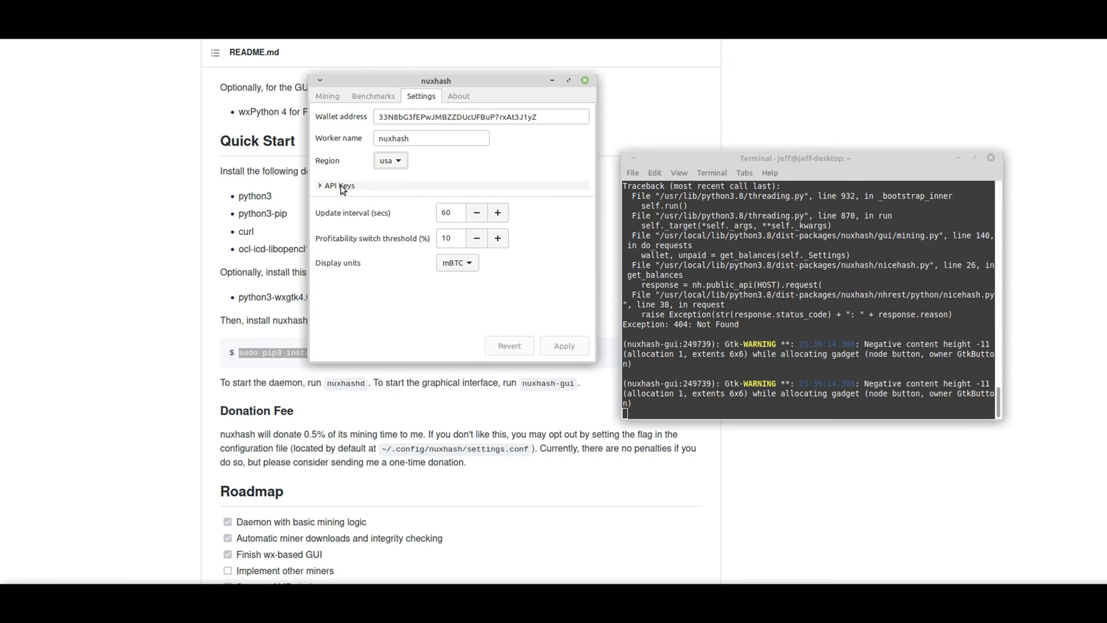
click(340, 186)
click(340, 186)
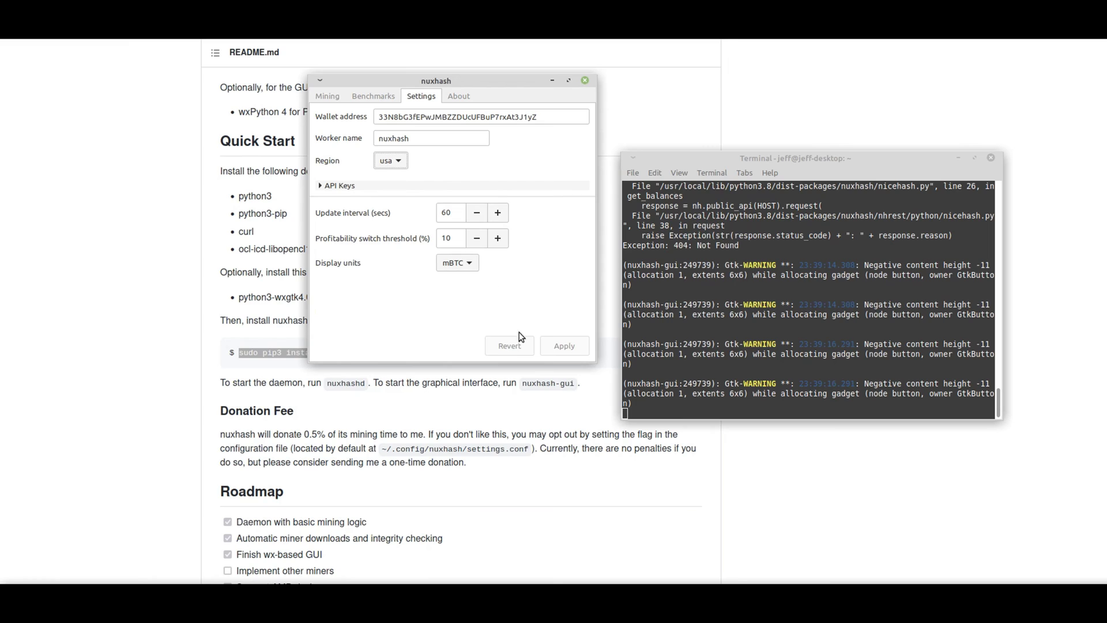
click(437, 119)
click(461, 97)
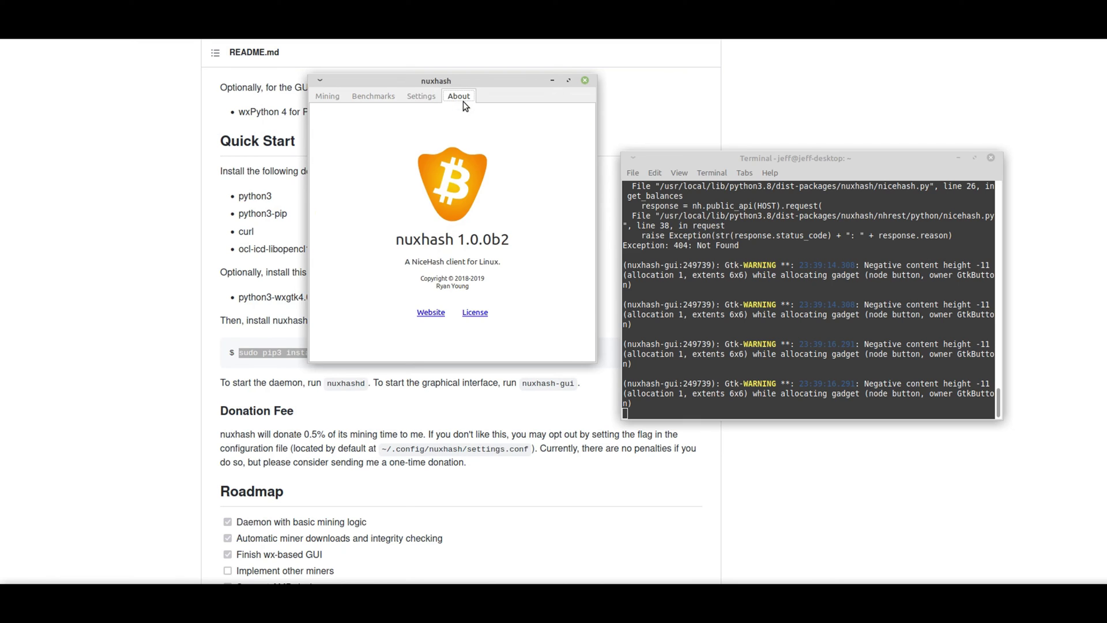
click(431, 100)
Start and cancel a GPU benchmark, then expand Settings' API Keys section showing empty fields
click(381, 97)
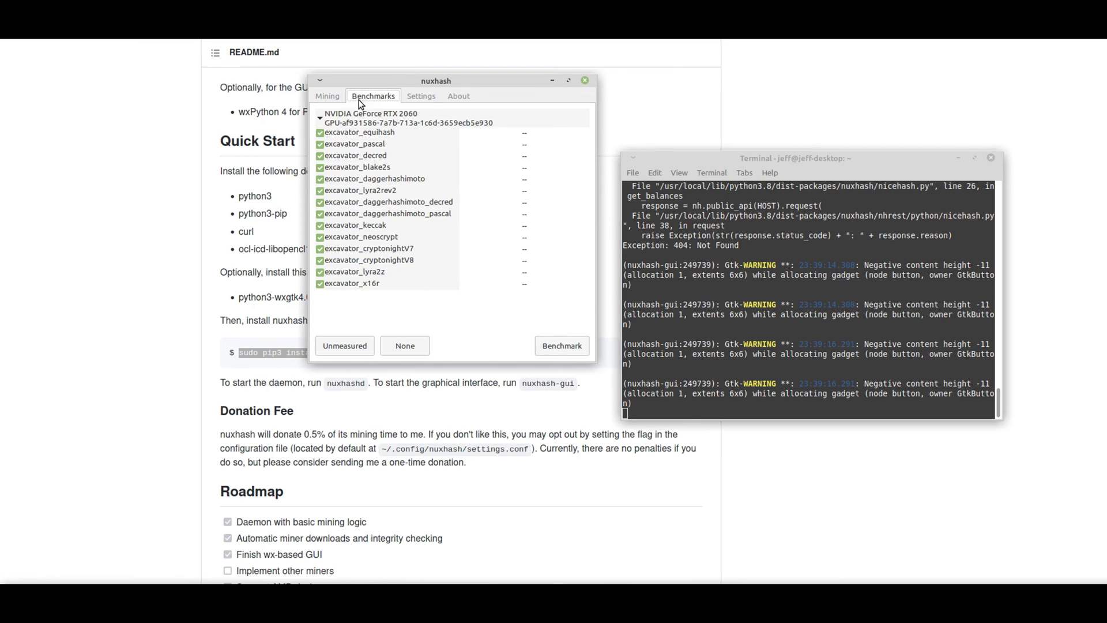
click(334, 97)
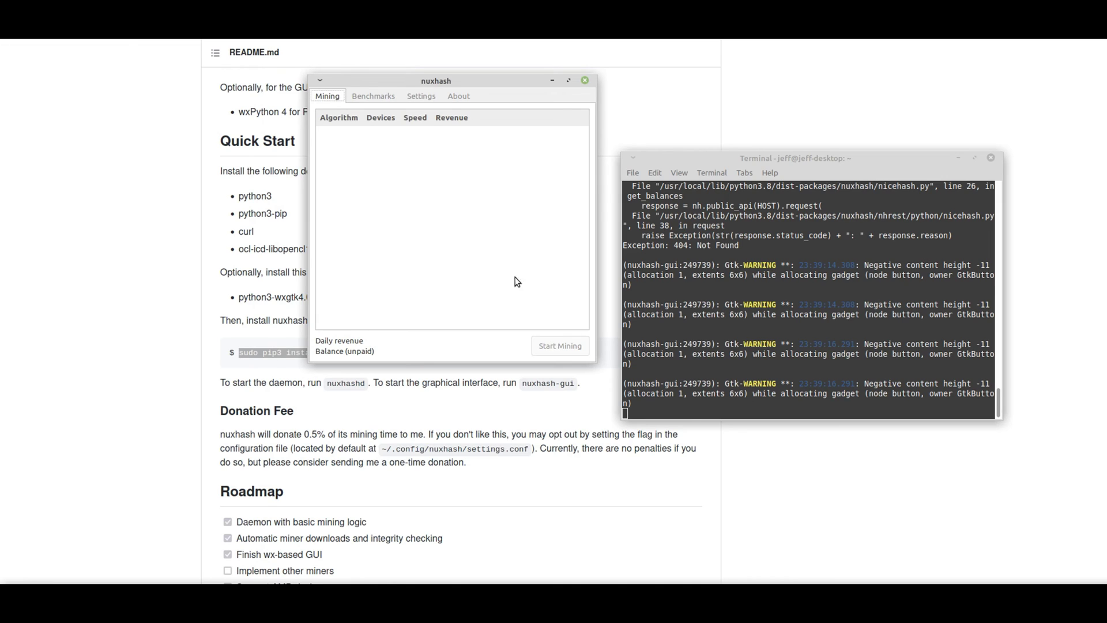
click(385, 101)
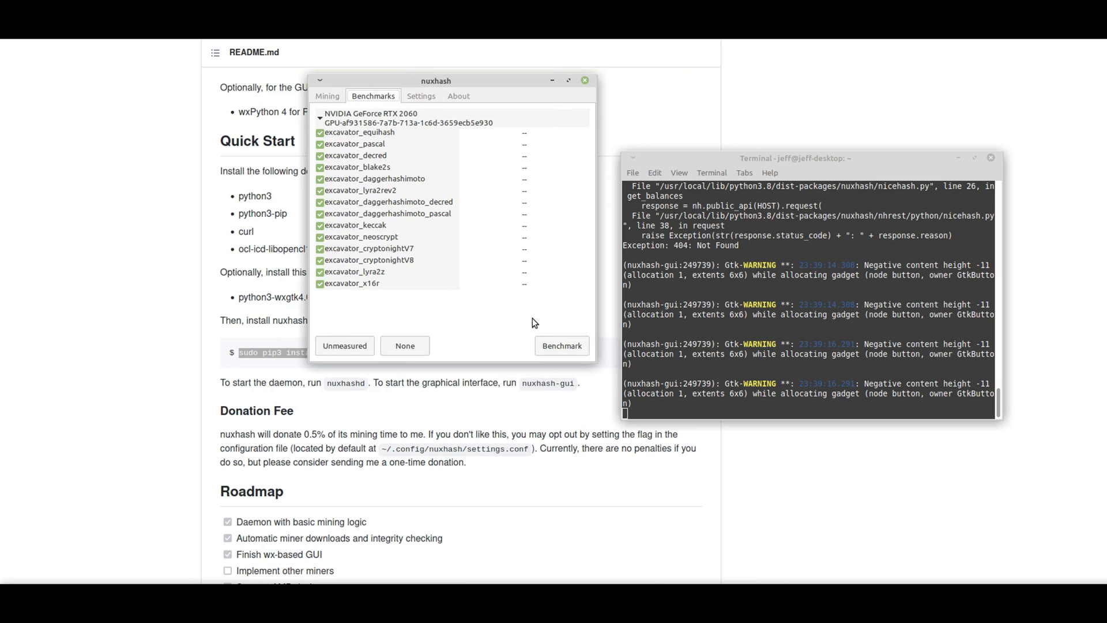
click(560, 344)
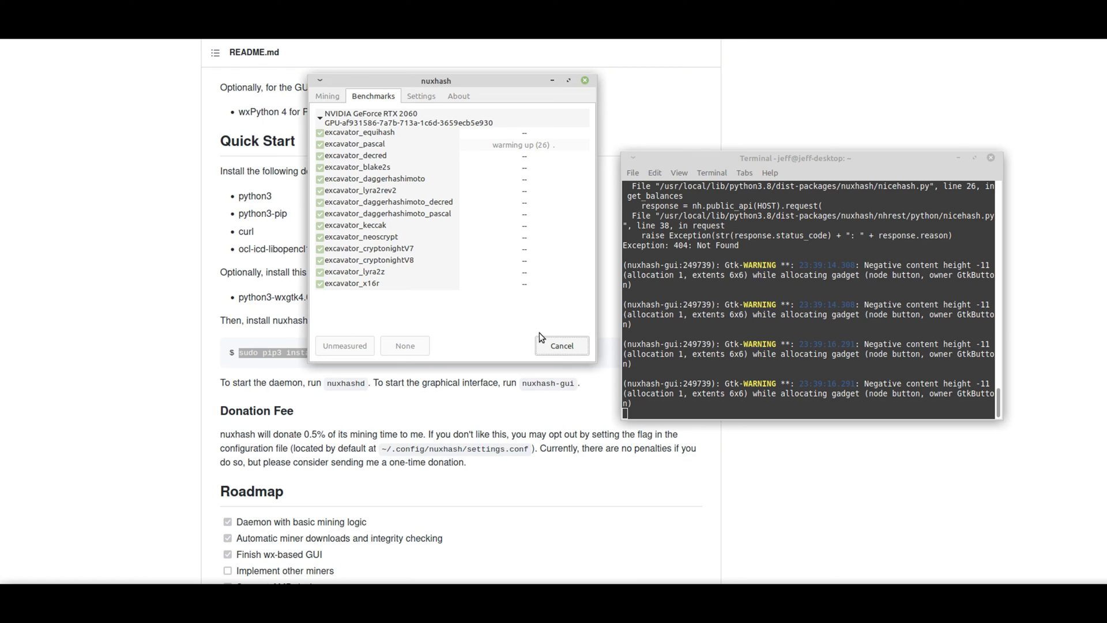
click(548, 343)
click(421, 96)
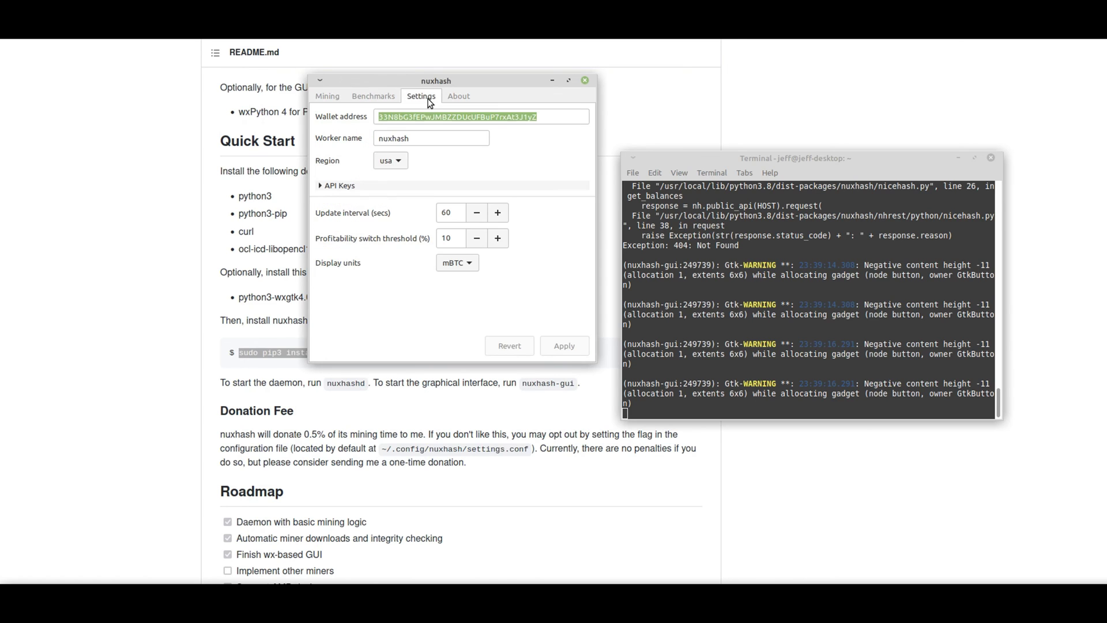
click(339, 186)
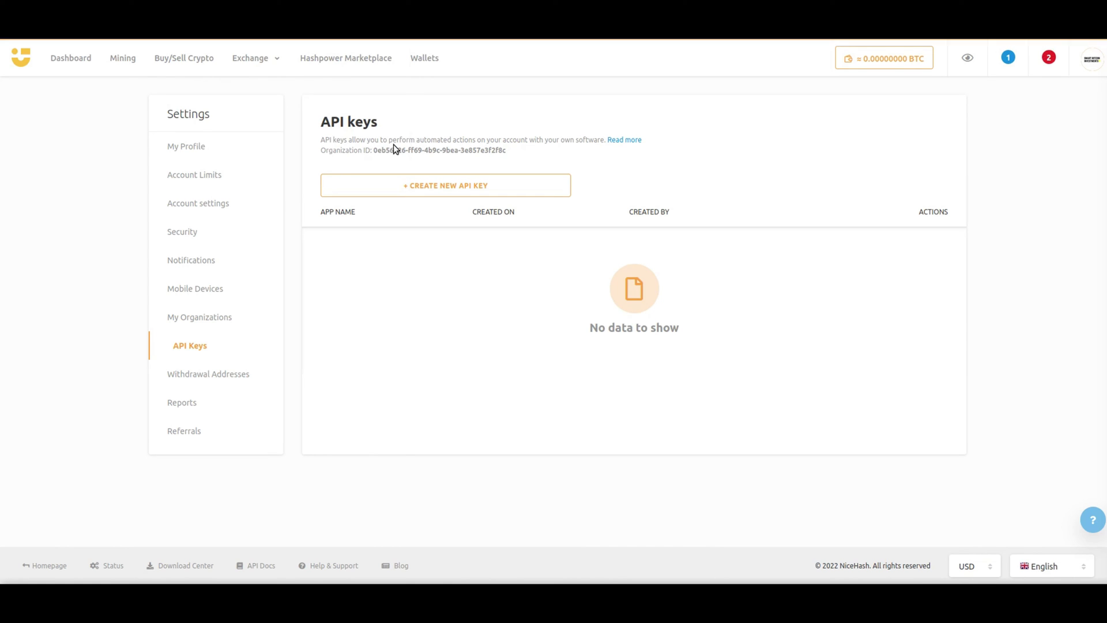
Create a new NiceHash API key and name it 'Nuxhash'
click(414, 186)
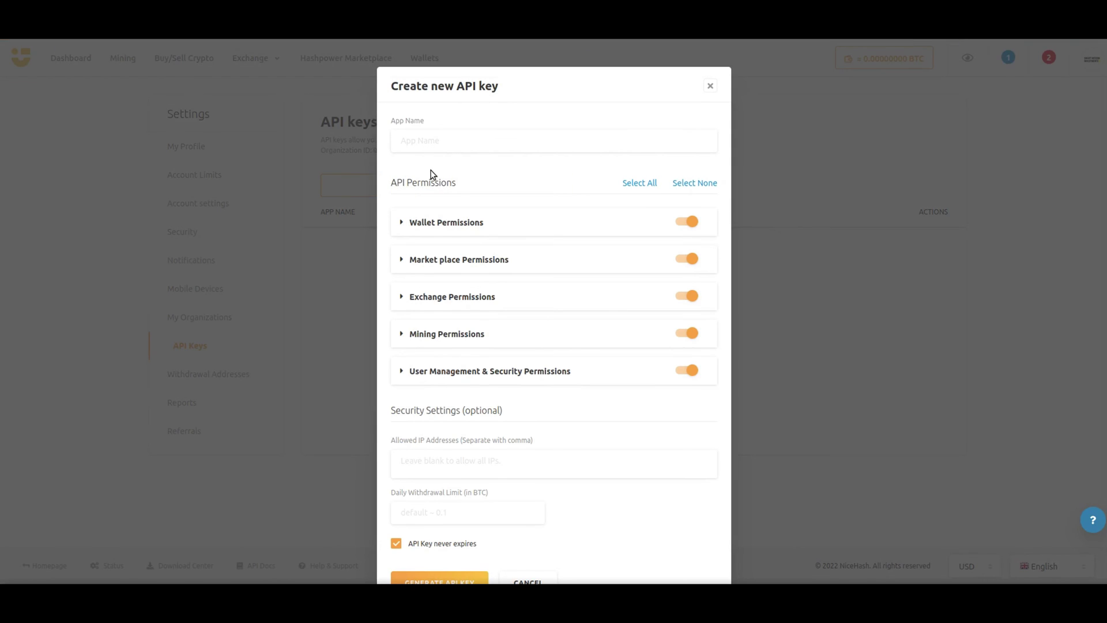
click(468, 144)
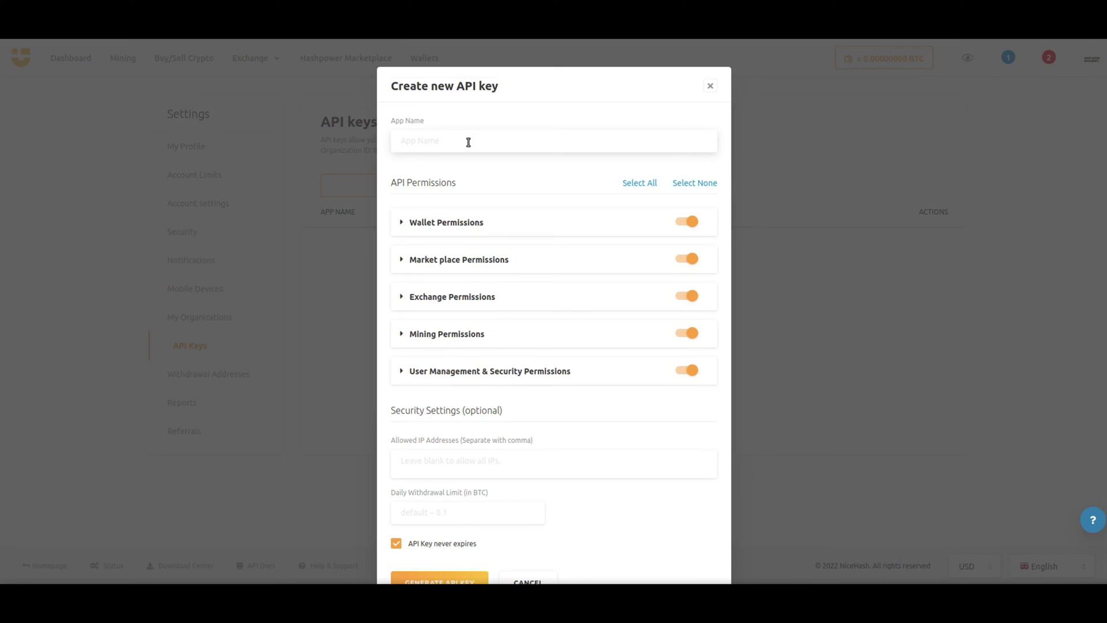
click(468, 142)
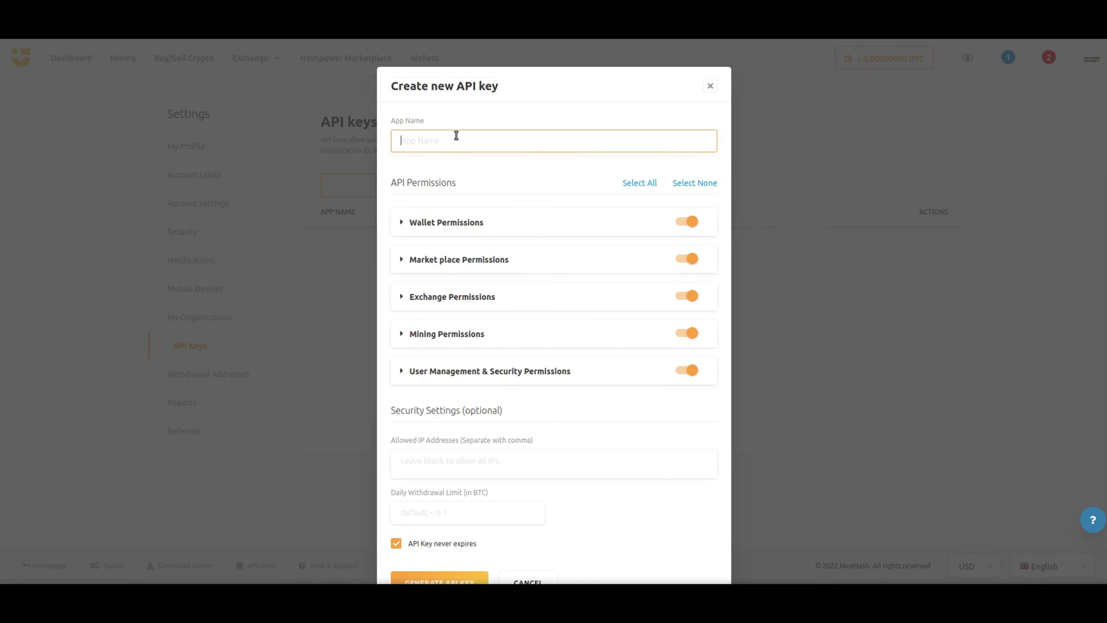
text(Nuxhash)
Review the Wallet, Market place, Exchange, Mining and User management permissions, leaving all enabled
click(416, 221)
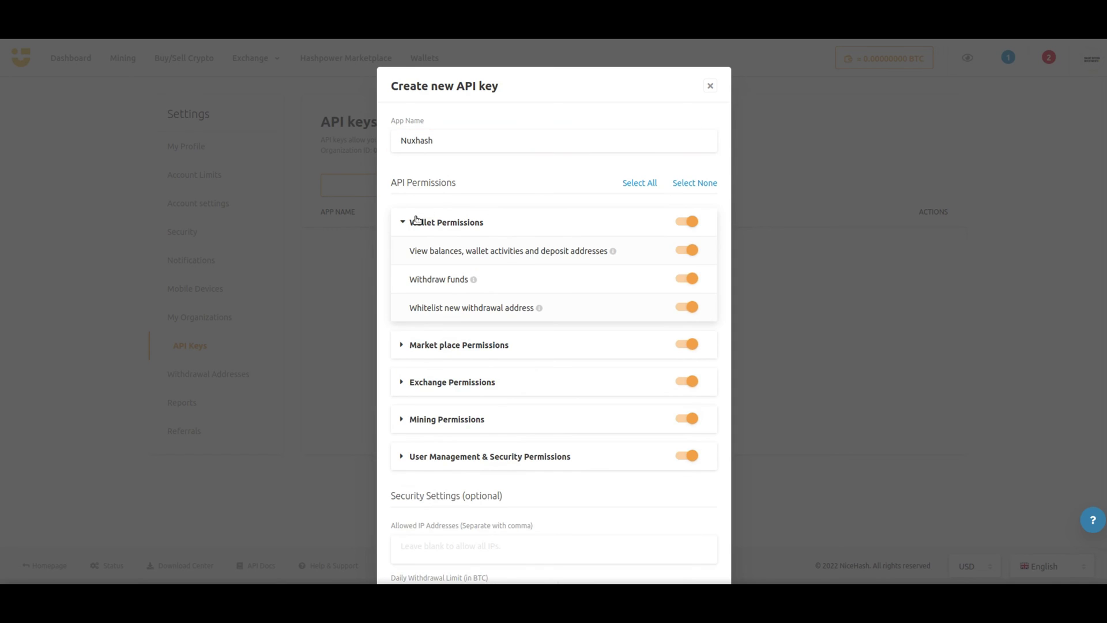
click(416, 221)
click(425, 258)
click(425, 259)
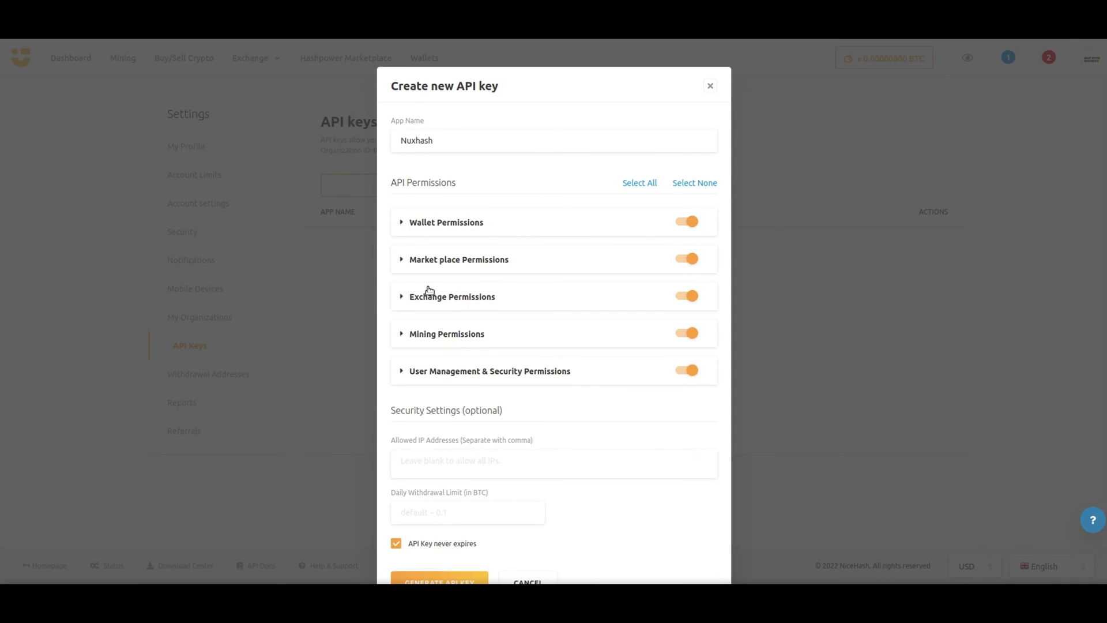
click(428, 296)
click(428, 296)
click(441, 335)
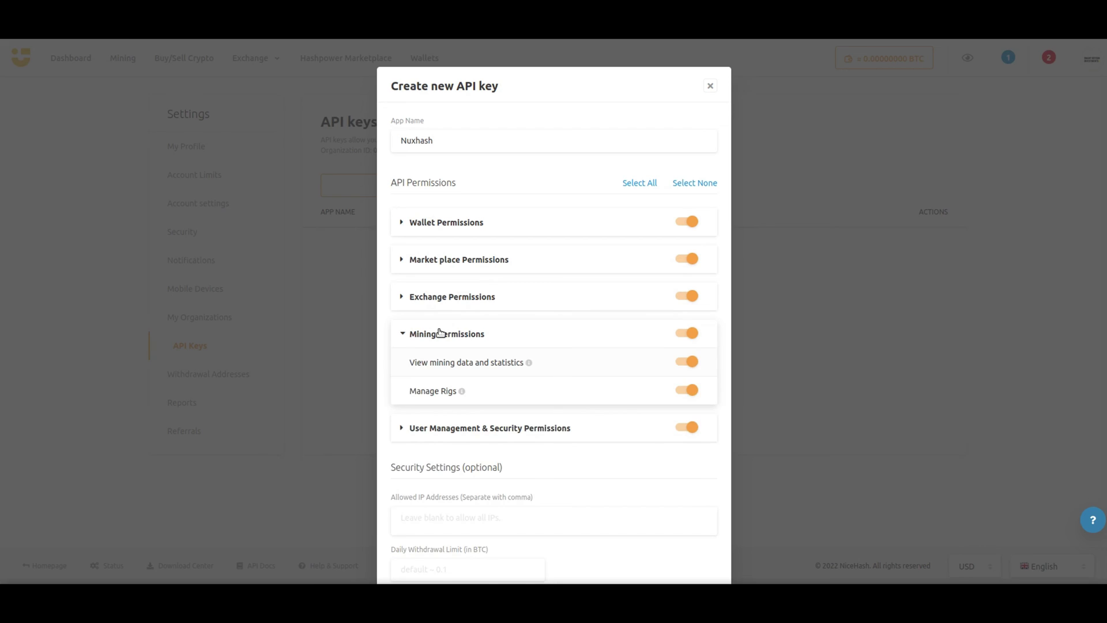
click(441, 336)
click(436, 368)
click(437, 368)
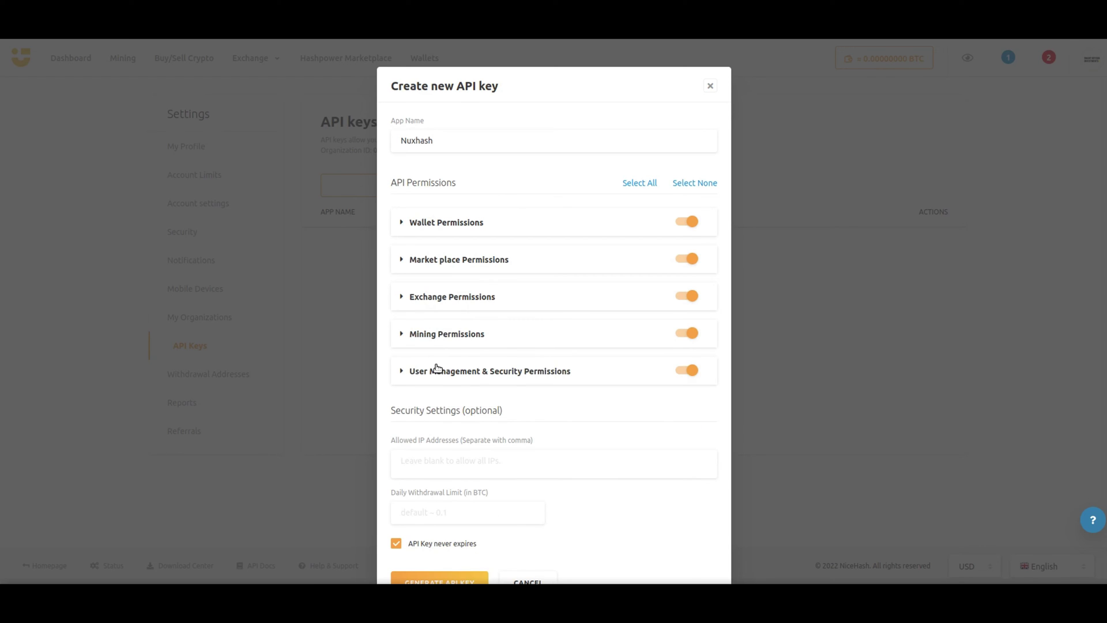
scroll(437, 368, down, 1)
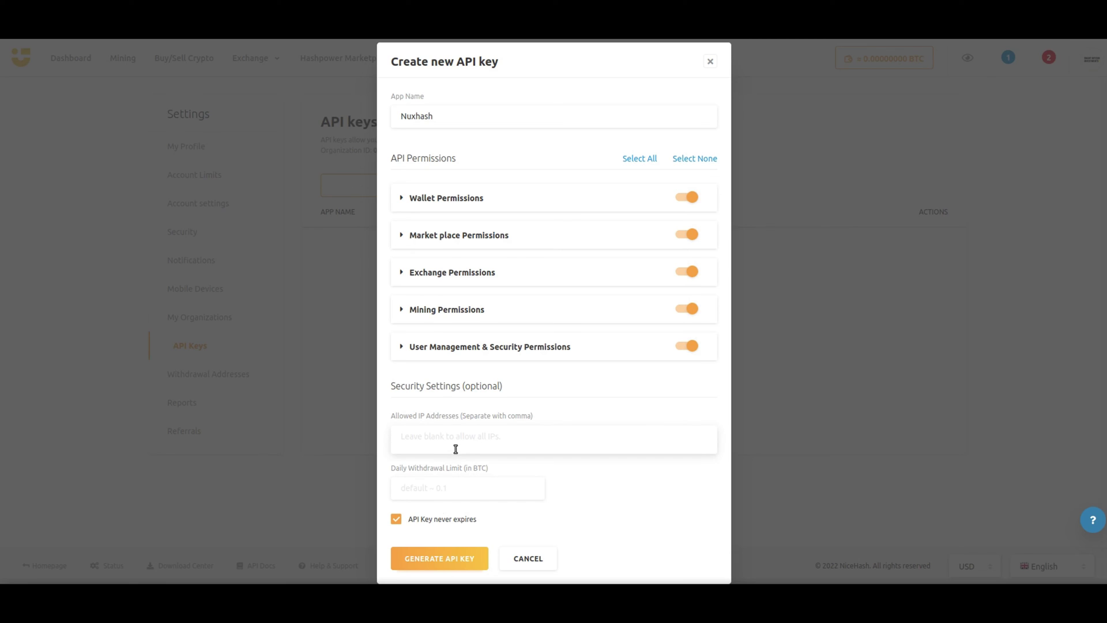
Generate the API key and verify it with the saved account password
click(430, 555)
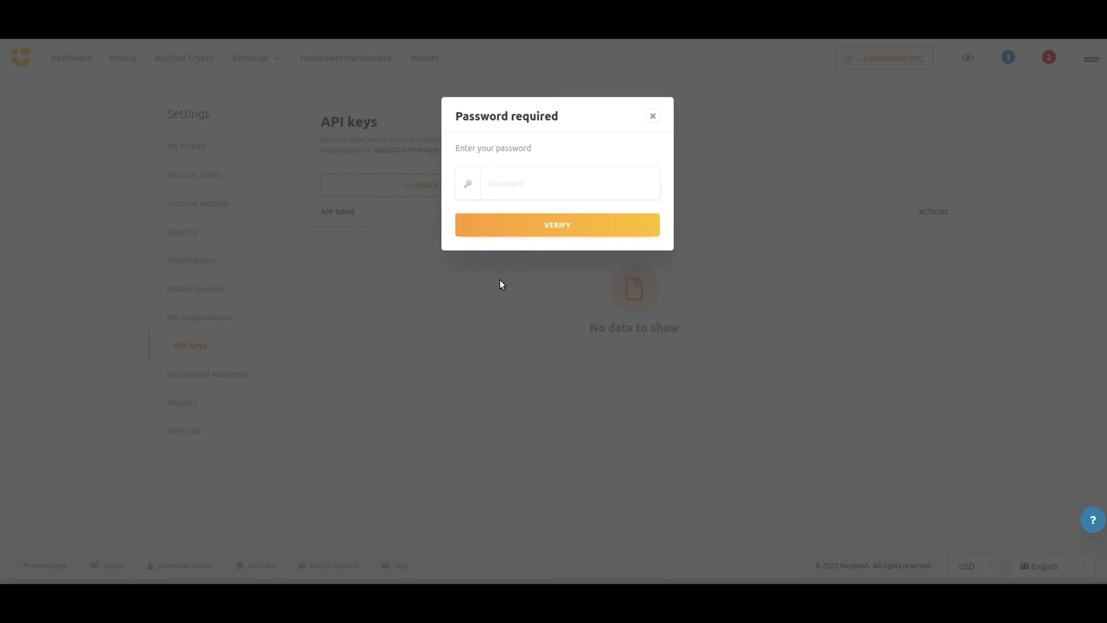
click(550, 186)
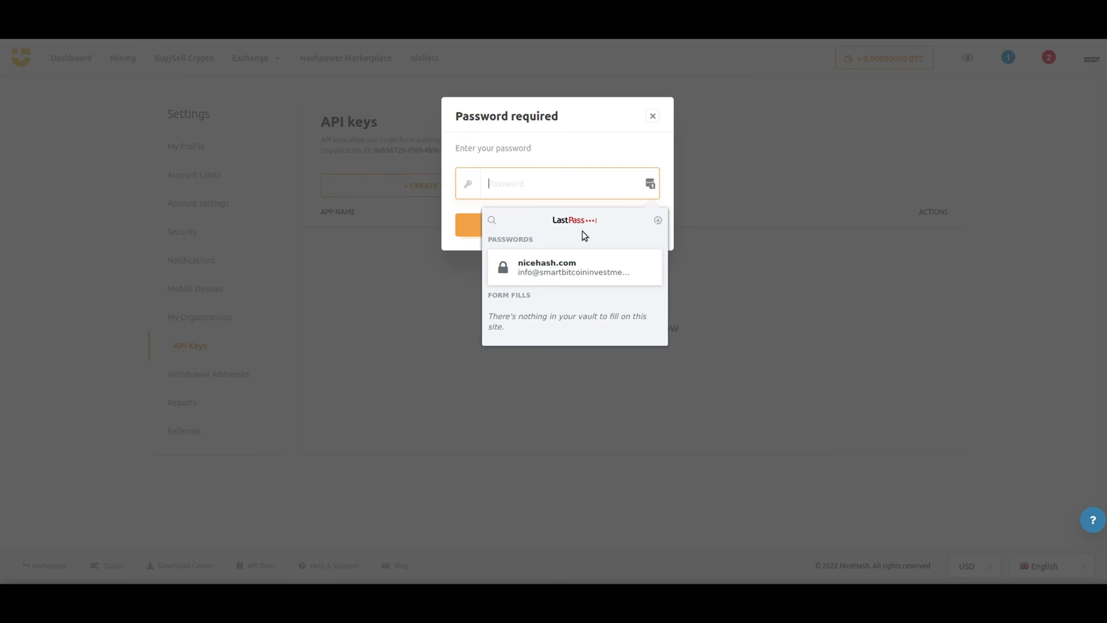
click(566, 267)
click(558, 225)
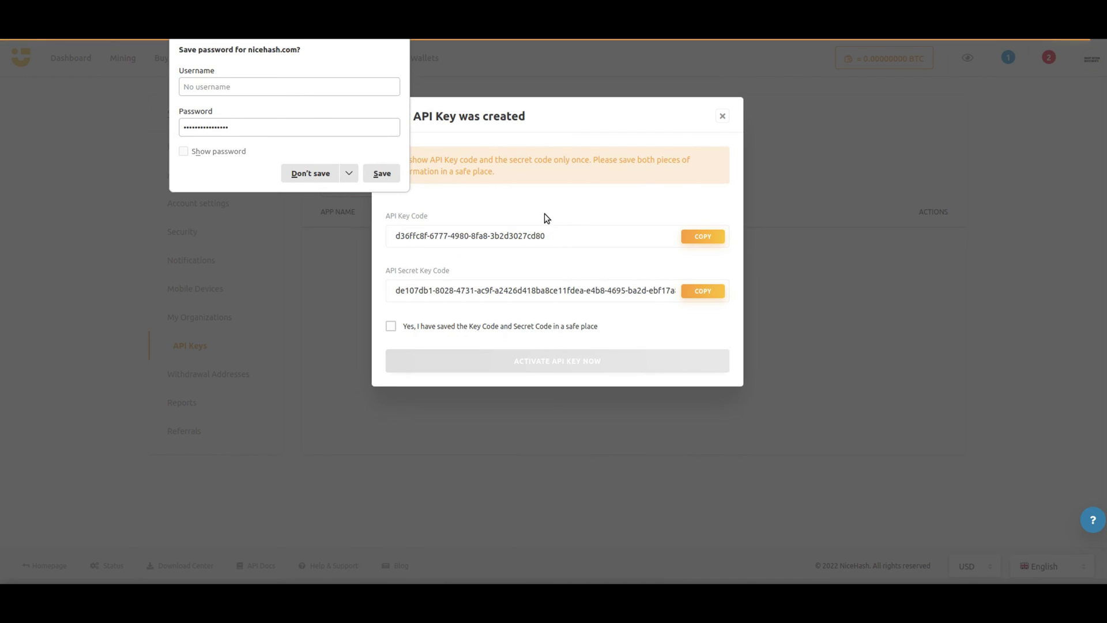
Decline the browser's save-password offer and copy the new API key code
click(309, 173)
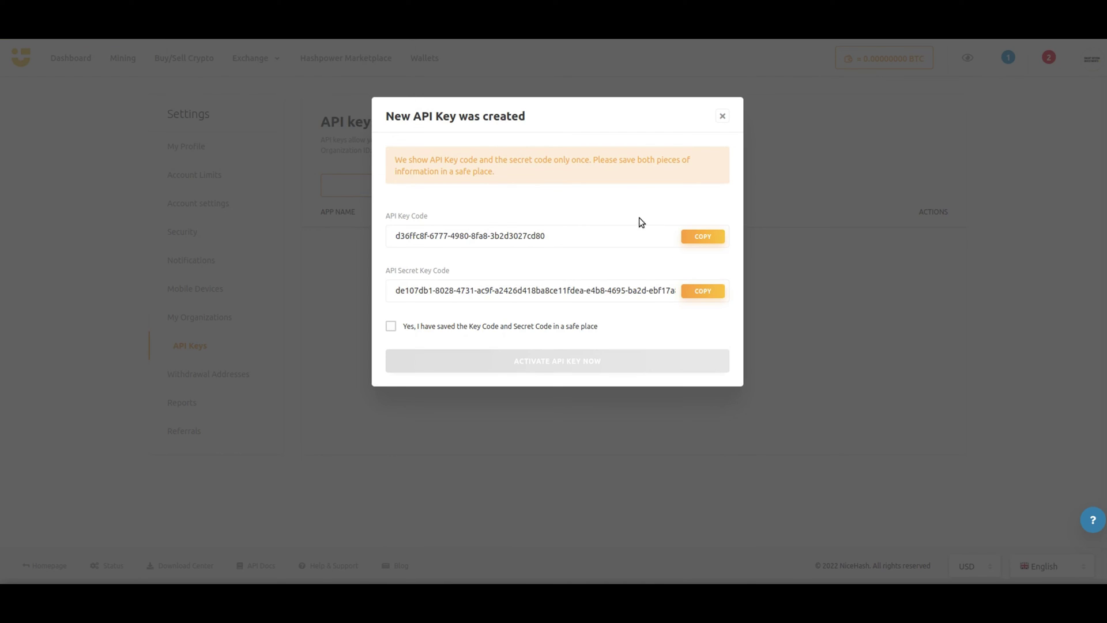
click(708, 238)
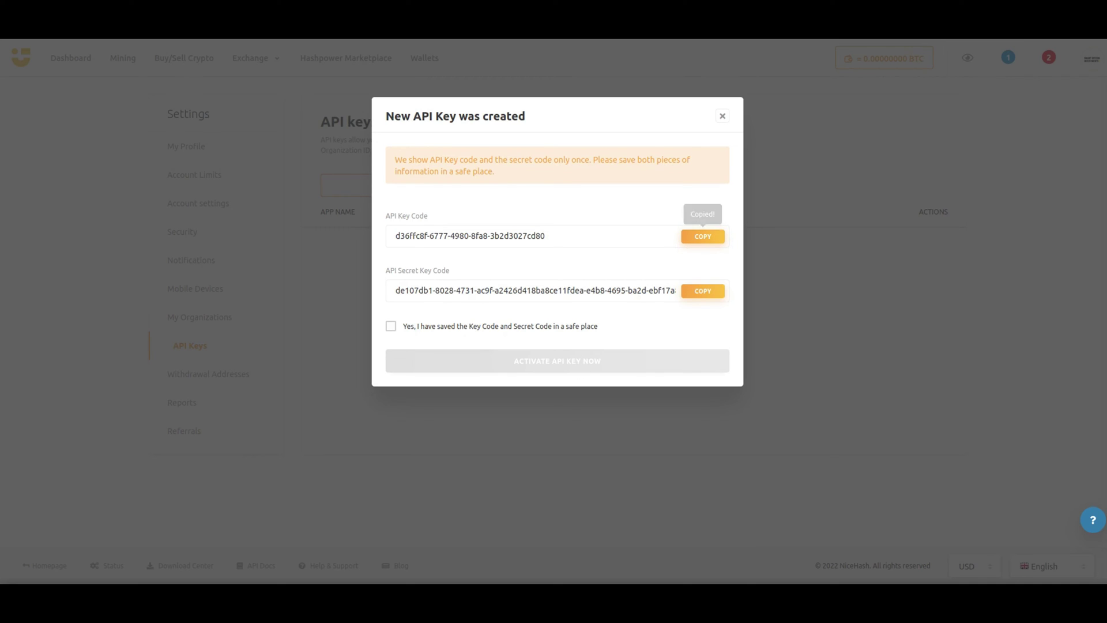
key(alt+Tab)
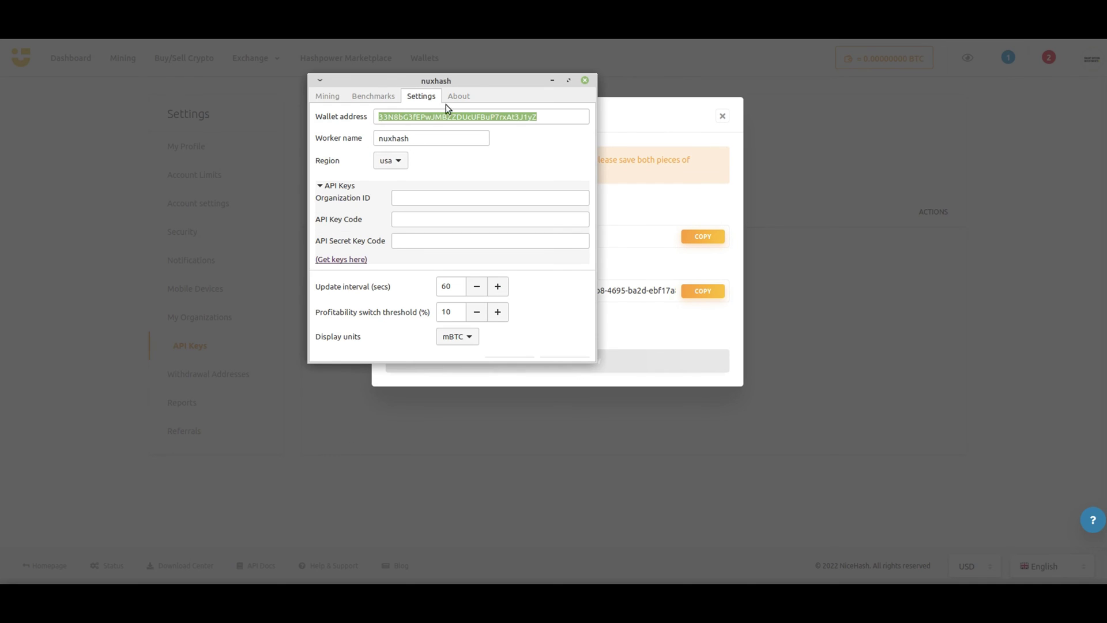
Paste the NiceHash API key code and secret key code into nuxhash's API fields
drag(470, 81, 904, 122)
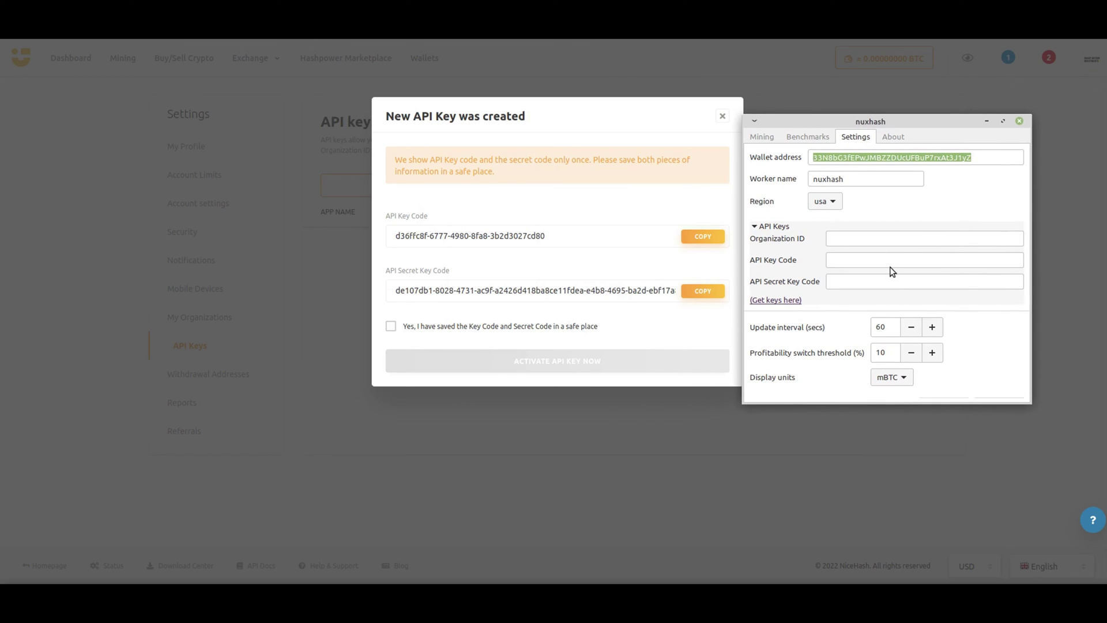
click(884, 256)
key(ctrl+v)
click(700, 288)
click(240, 579)
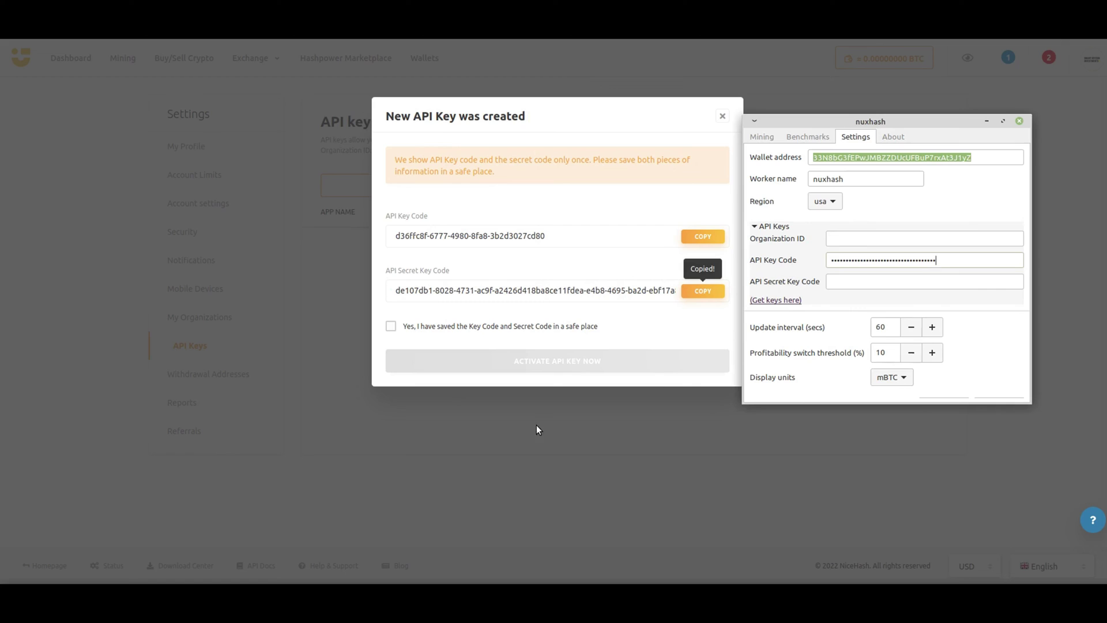
click(852, 282)
key(ctrl+v)
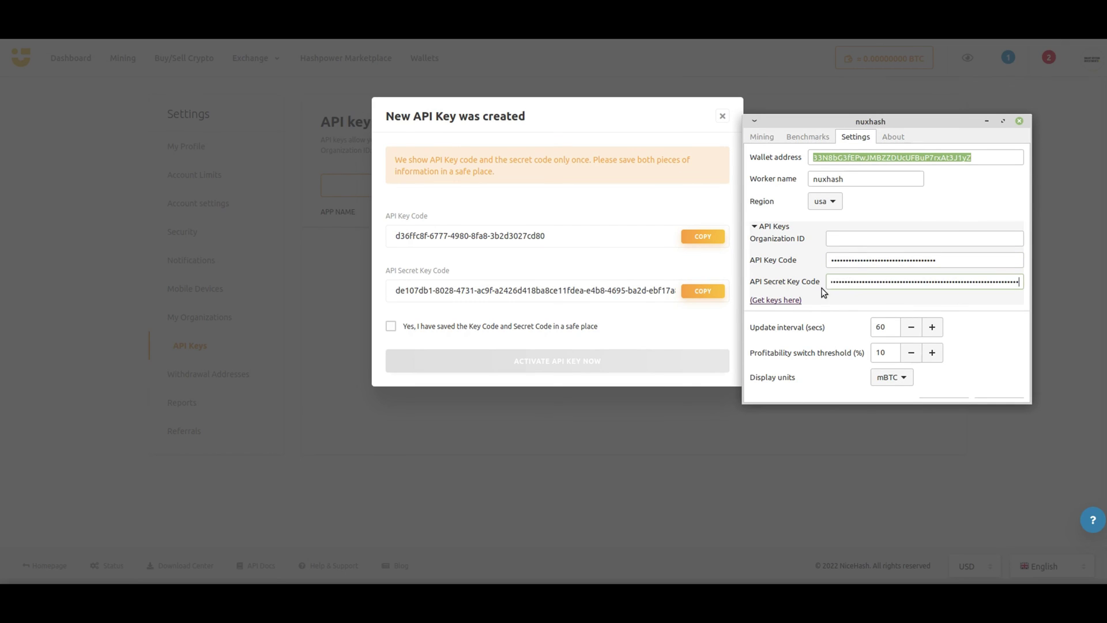
Confirm on NiceHash that the key codes were saved and activate the API key
click(597, 153)
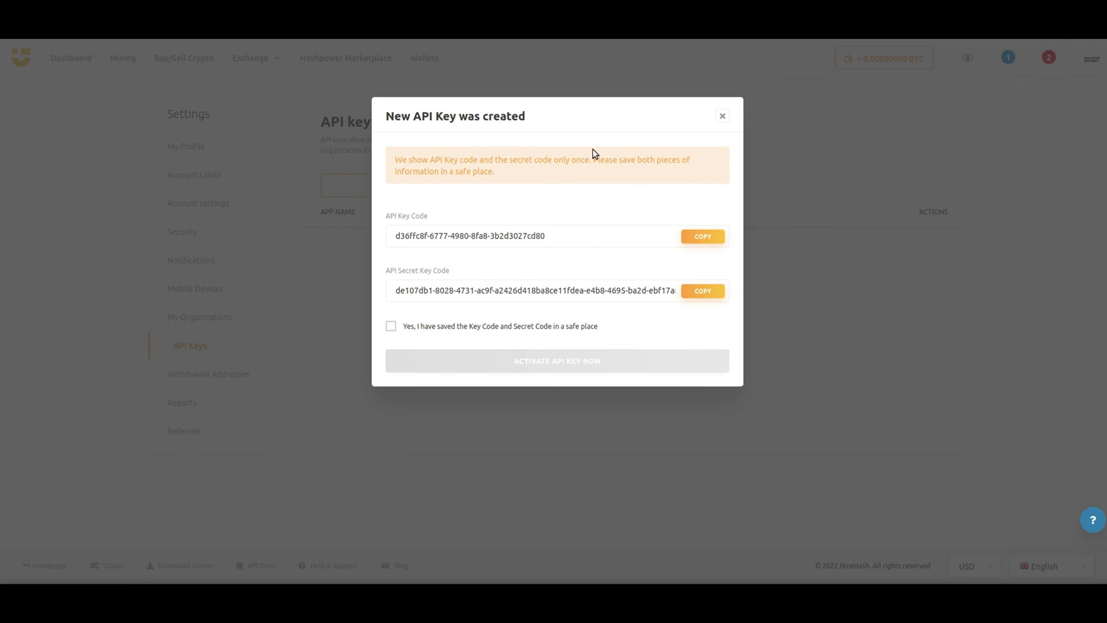
click(392, 326)
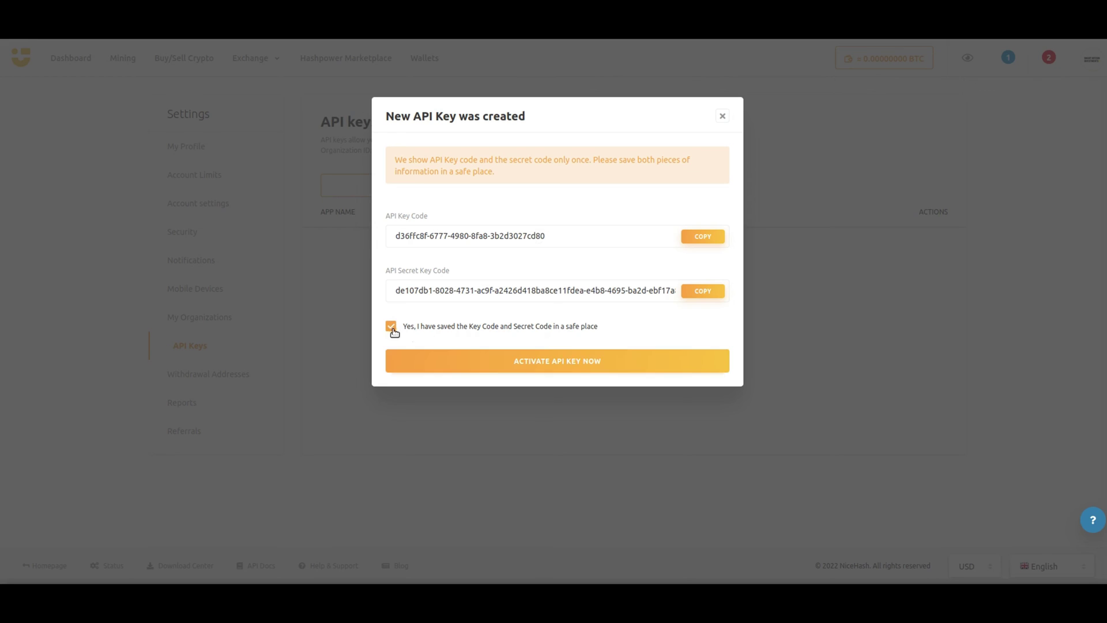
click(477, 362)
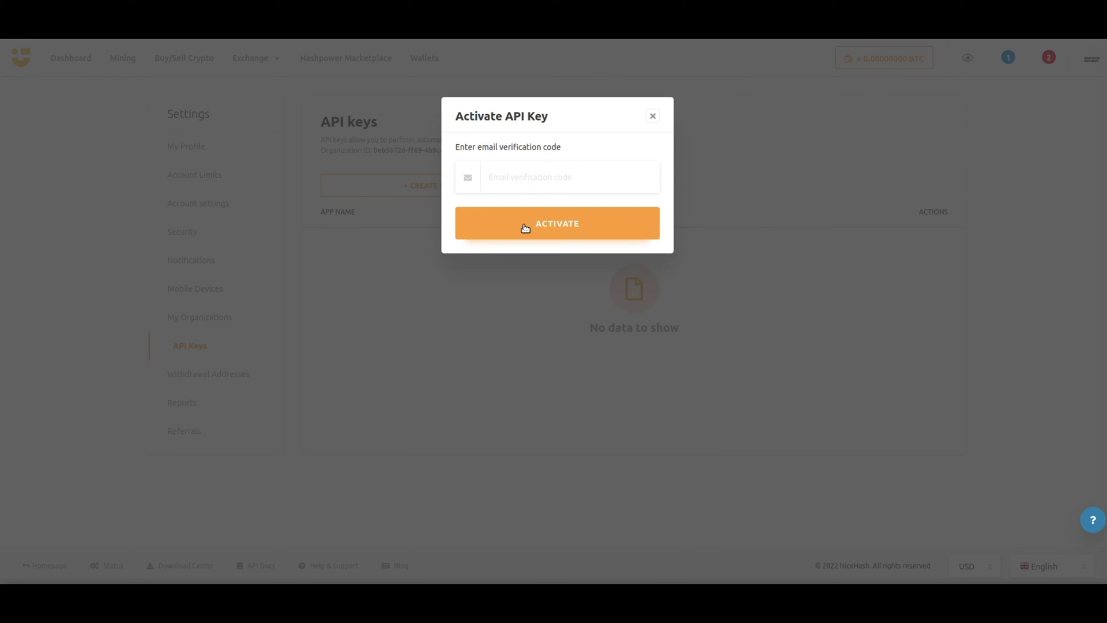
Close the activation prompt and paste the NiceHash Organization ID into nuxhash's Organization ID field
click(555, 180)
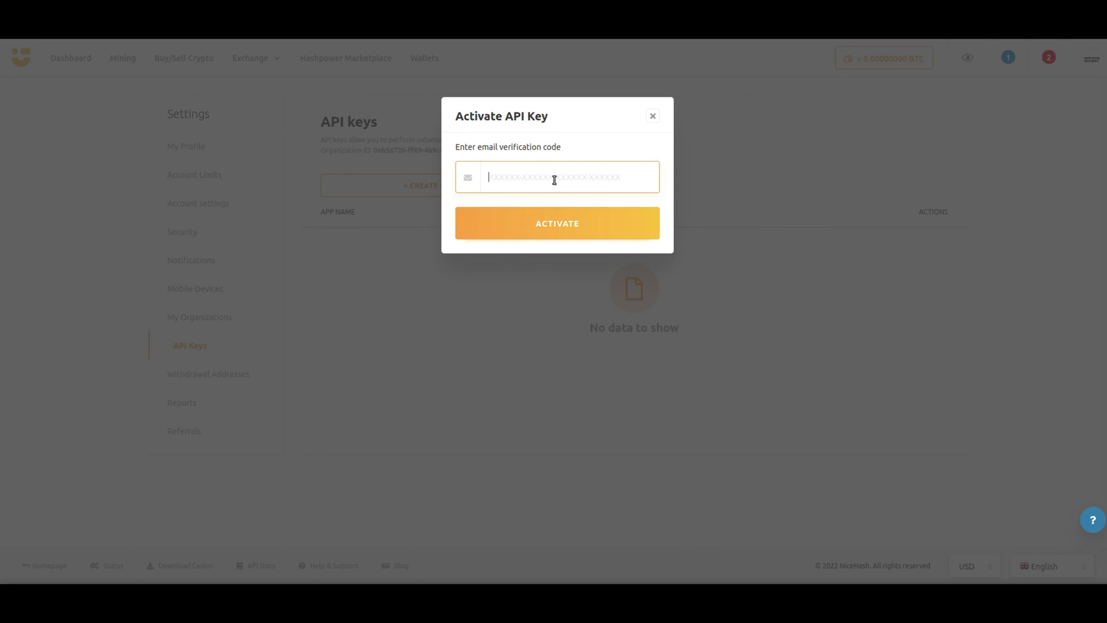
click(653, 117)
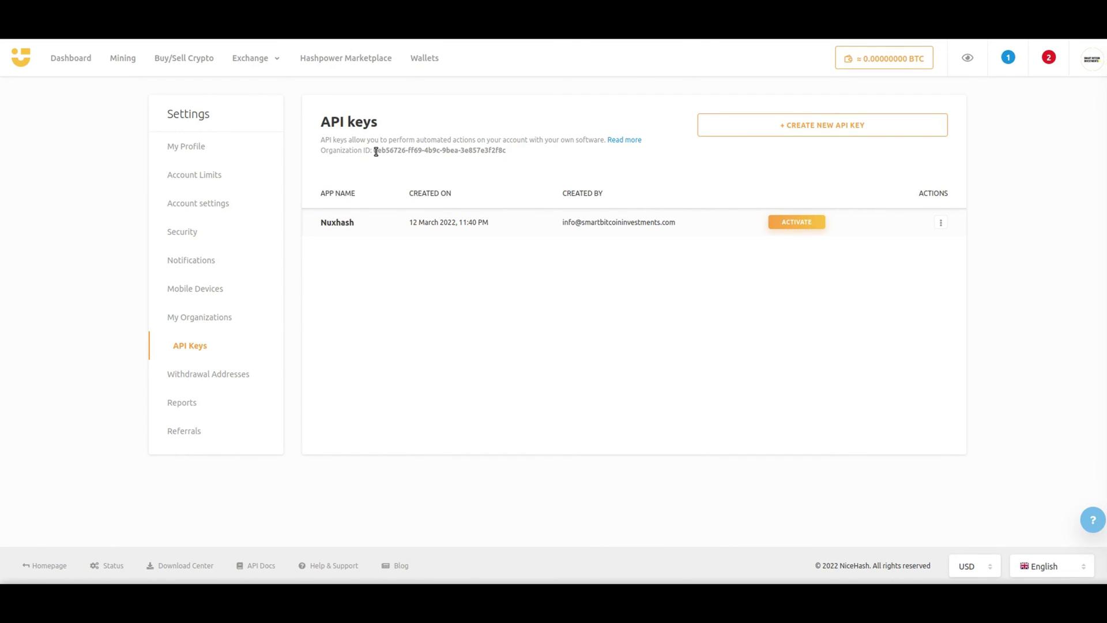
drag(375, 149, 509, 153)
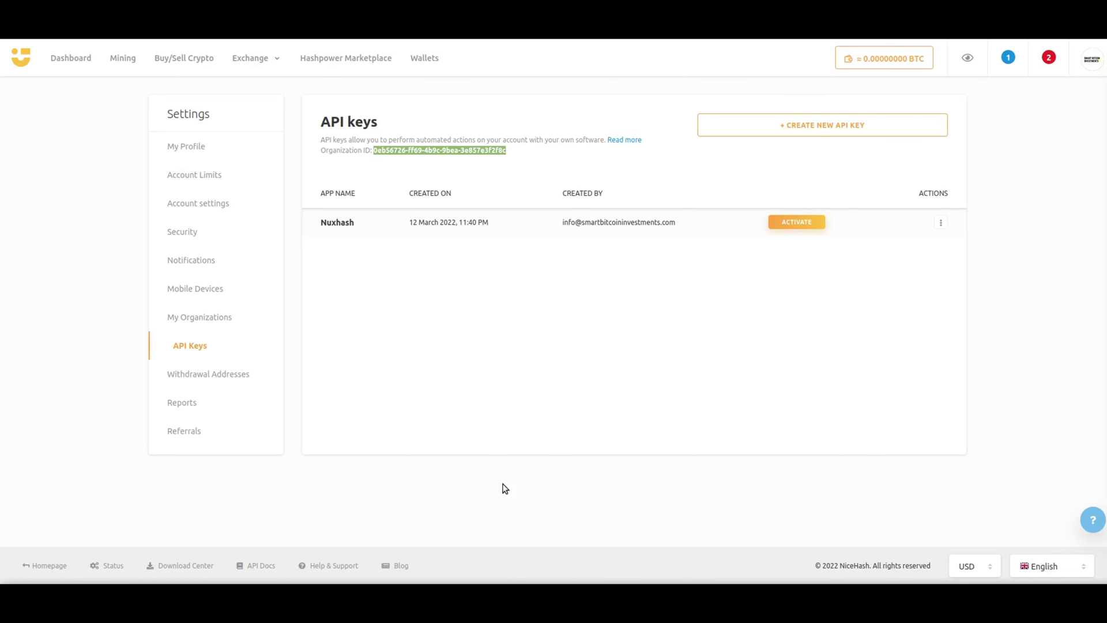
key(alt+Tab)
click(864, 243)
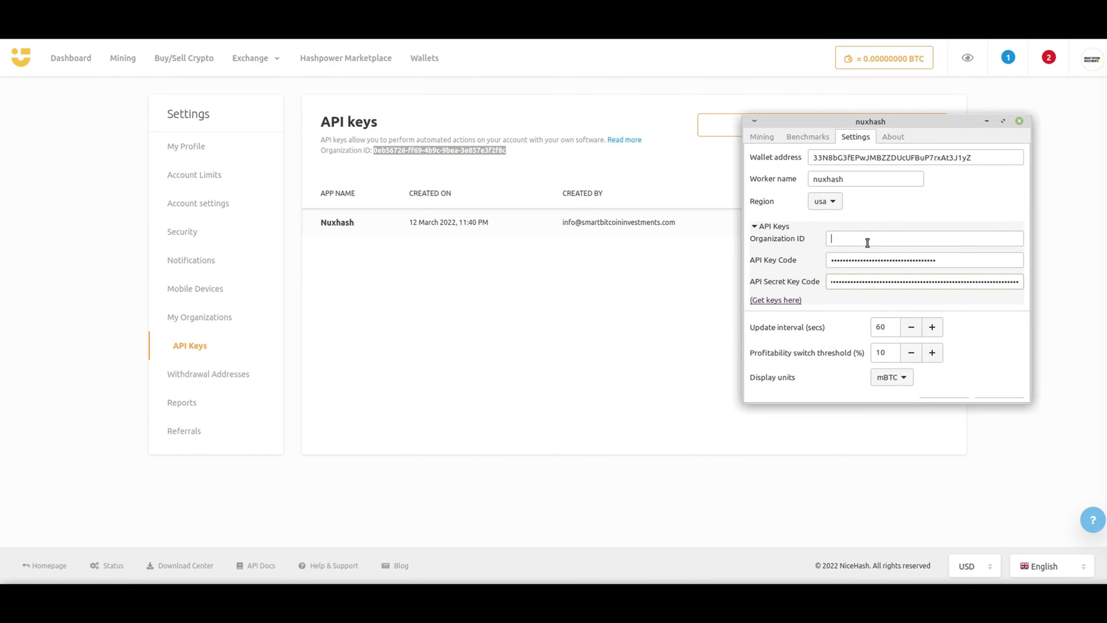
key(ctrl+v)
Bring the nuxhash window forward and return to its Mining tab
drag(929, 122, 549, 130)
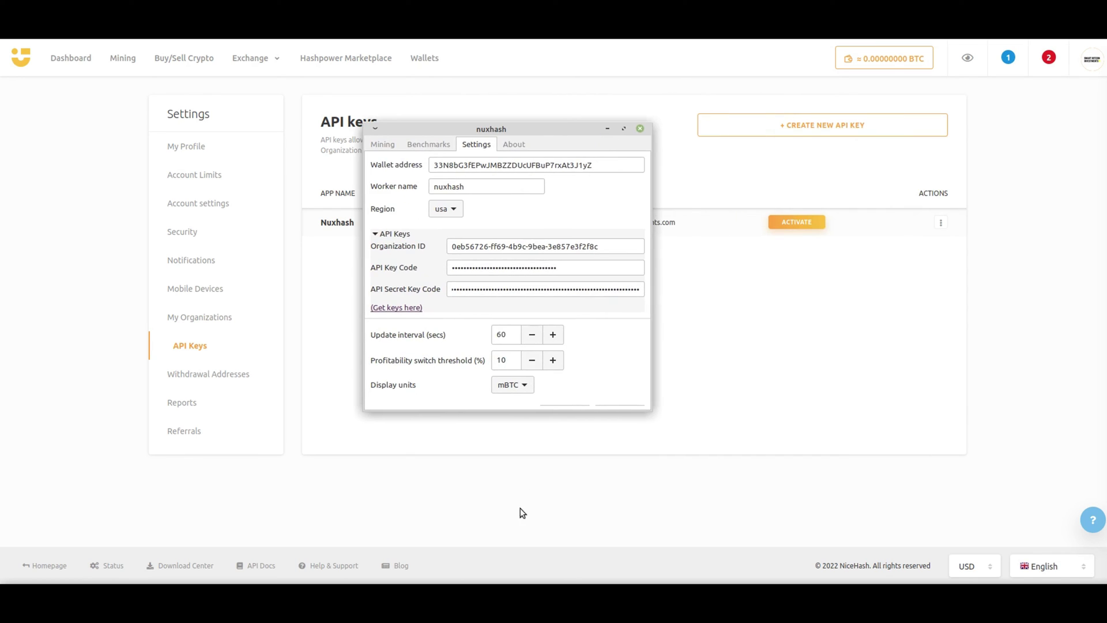
key(alt+Tab)
click(601, 199)
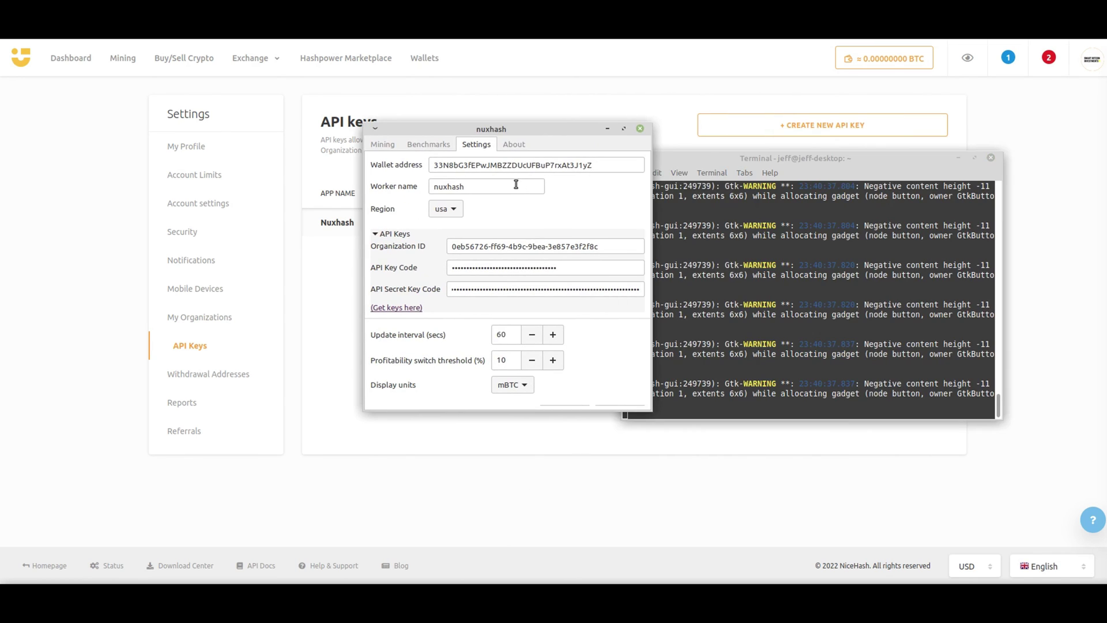
click(427, 145)
click(383, 145)
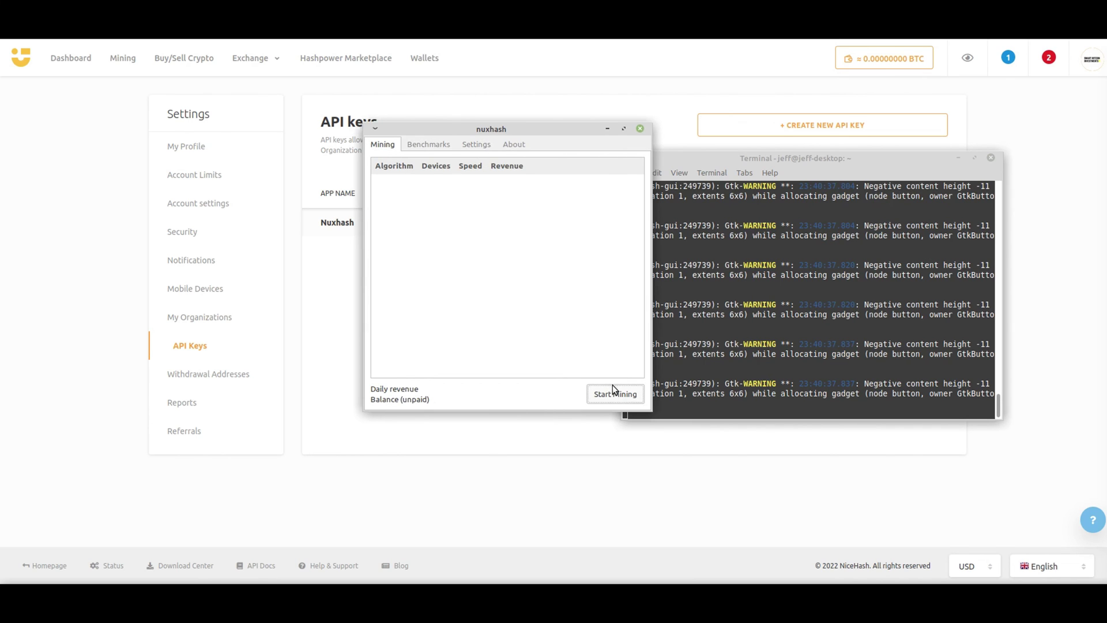
Start mining in nuxhash with the saved wallet and API key settings
click(566, 414)
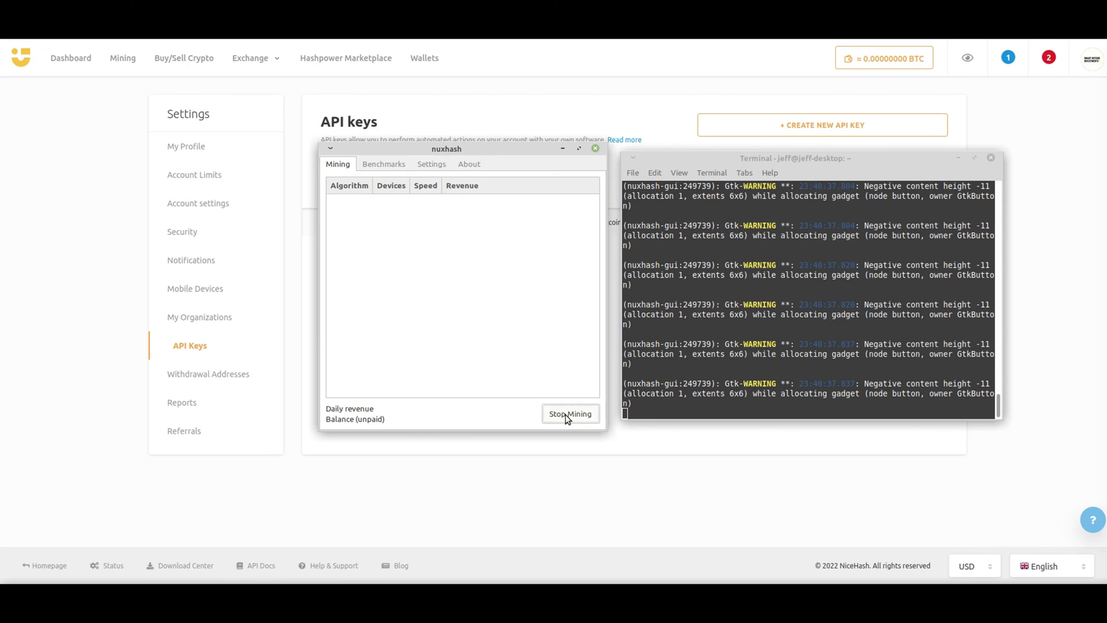